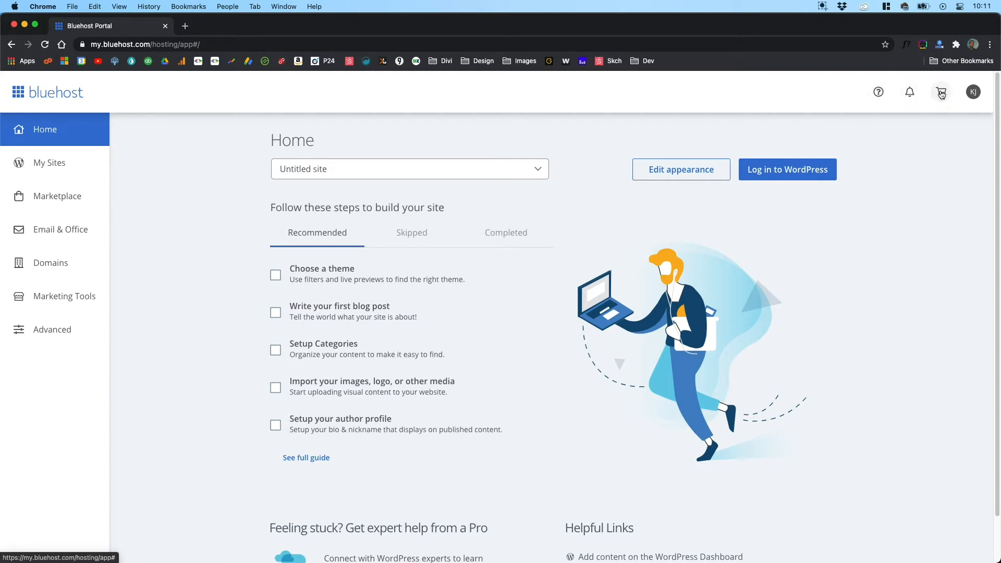
Step: Check the account menu's options and open the management overview of the yourdiviwebsite.com site
click(974, 92)
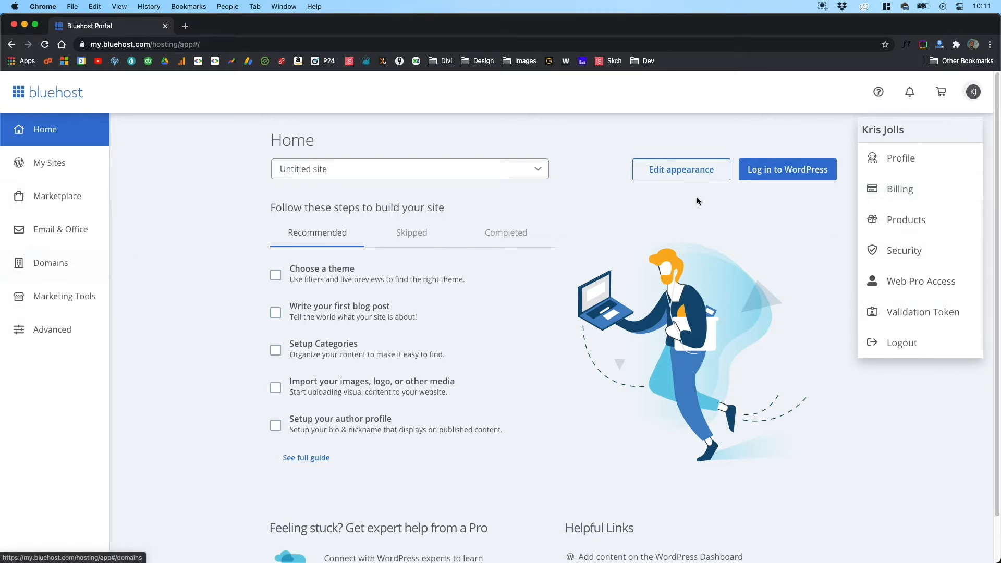
click(824, 136)
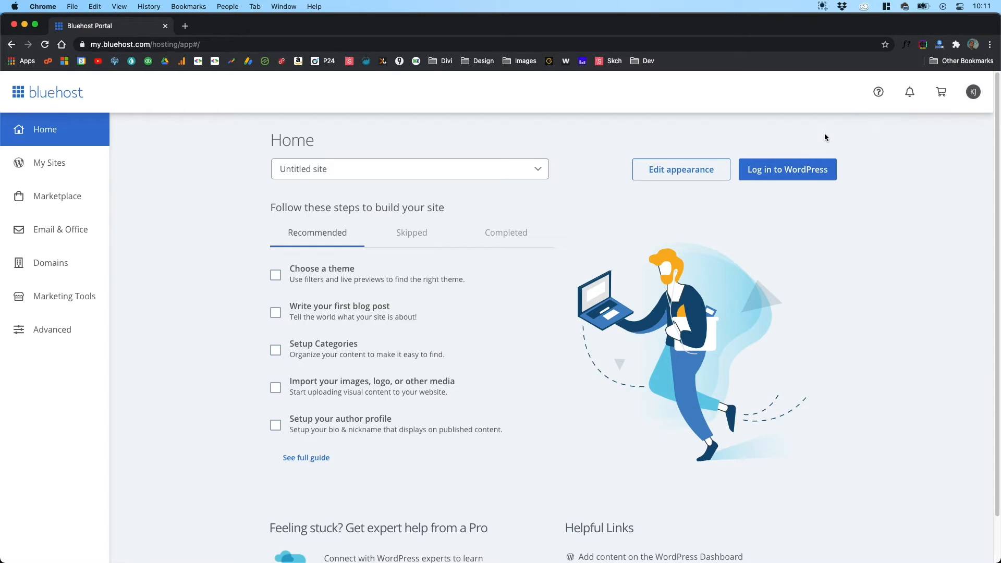
click(62, 164)
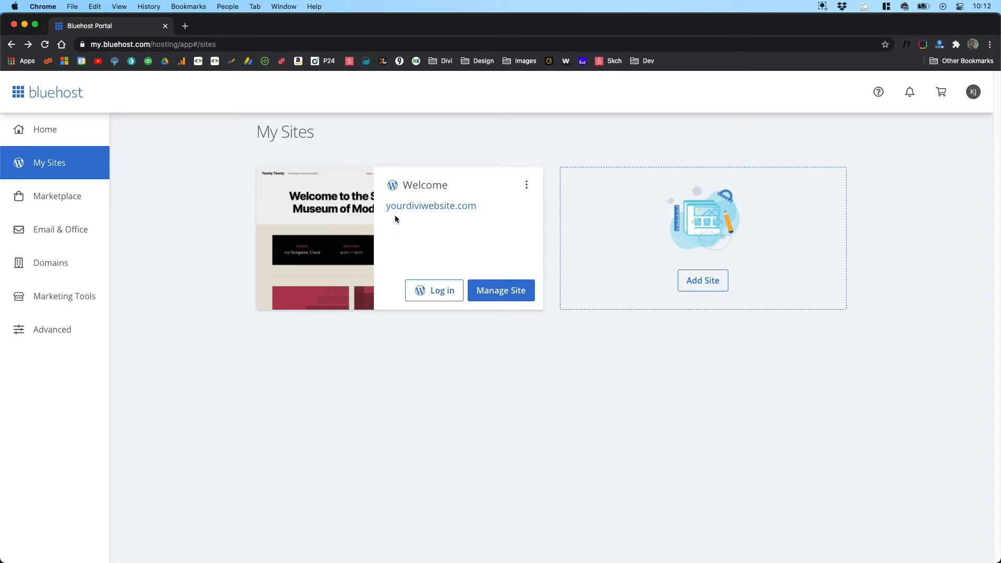
click(496, 292)
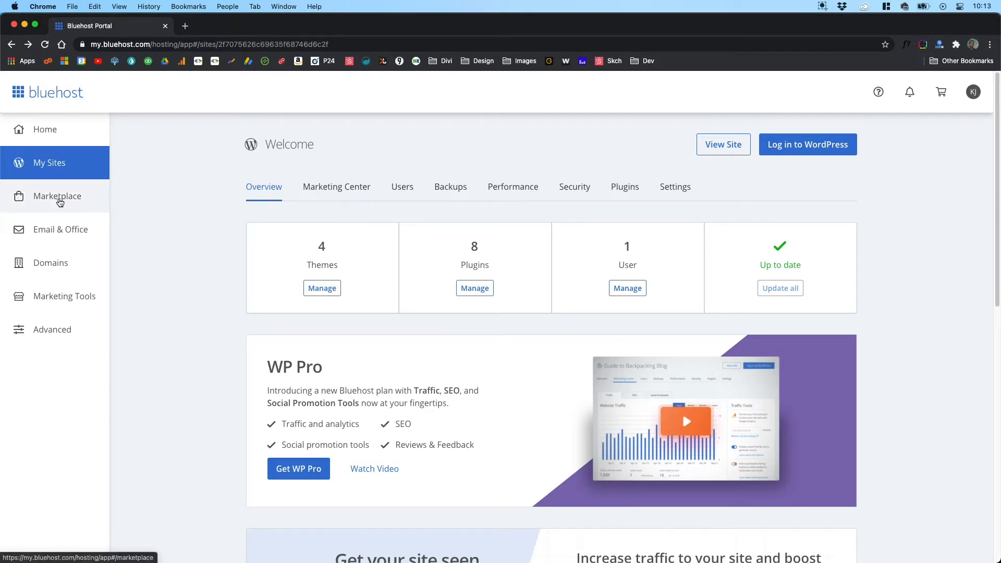
Step: Open the Marketplace and look over its promotional banner, Make Your Next Move categories and featured products
click(60, 203)
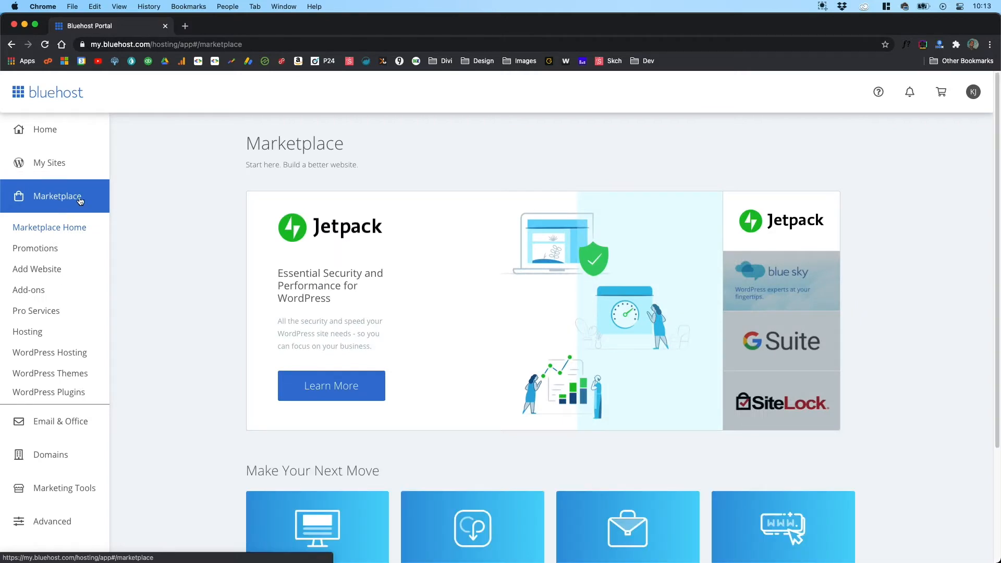
scroll(225, 261, down, 1)
scroll(225, 262, down, 5)
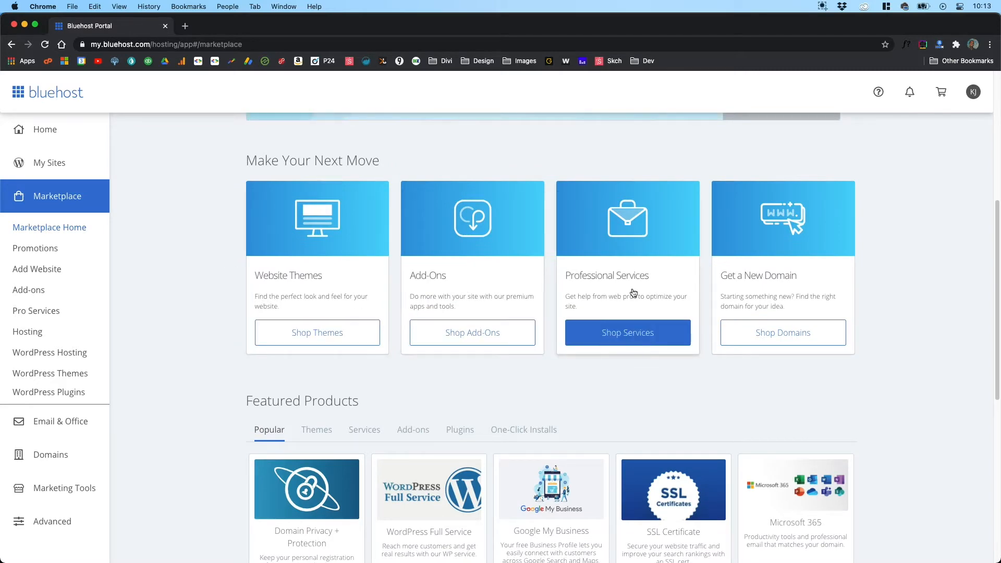
scroll(177, 286, down, 4)
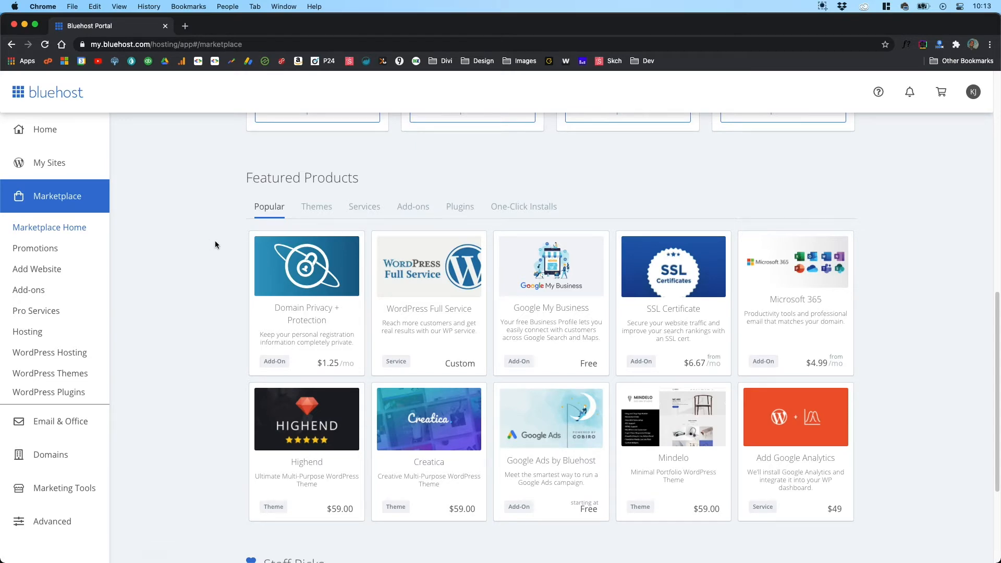
scroll(215, 240, down, 3)
scroll(238, 299, up, 8)
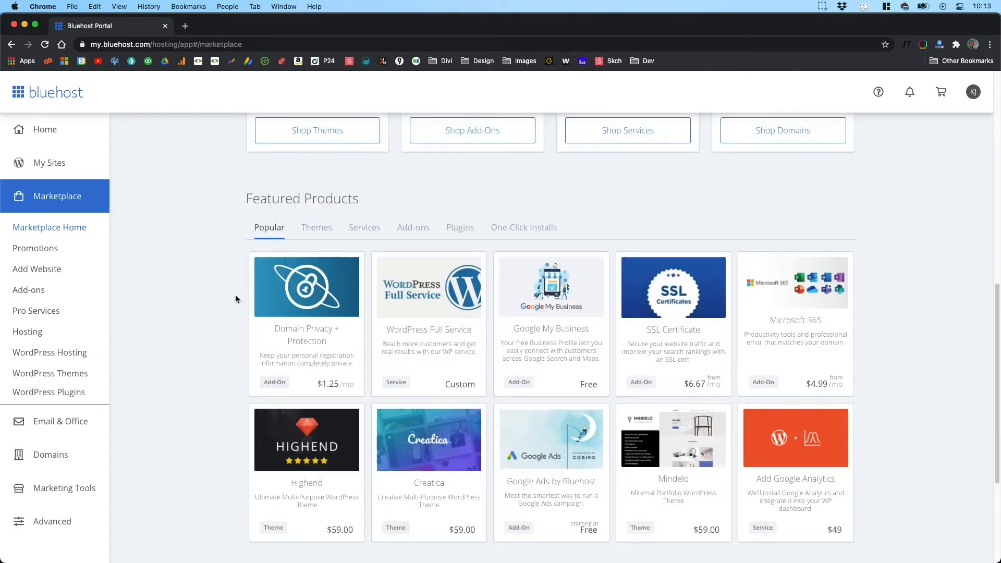
scroll(236, 297, up, 2)
scroll(235, 296, up, 3)
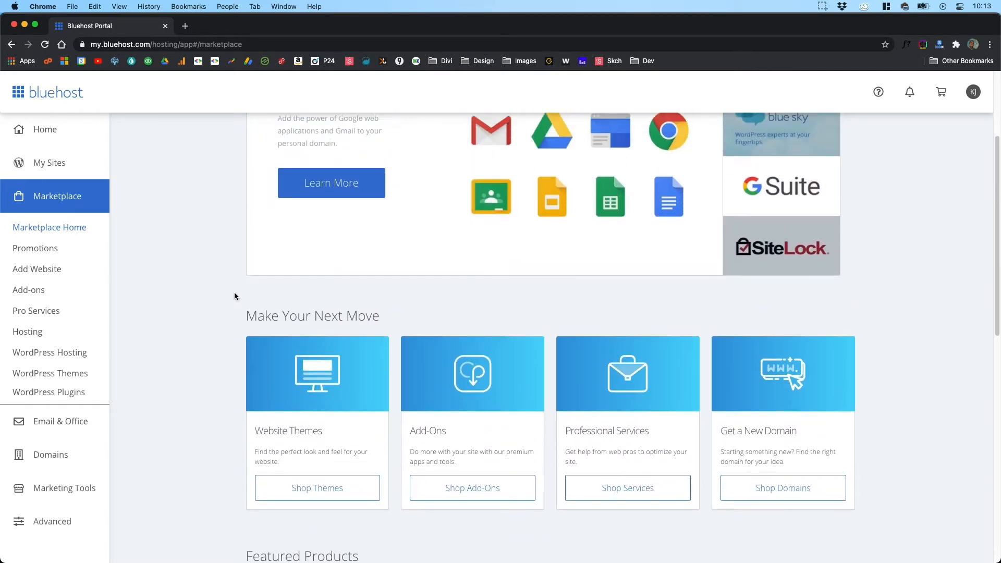
scroll(233, 291, up, 1)
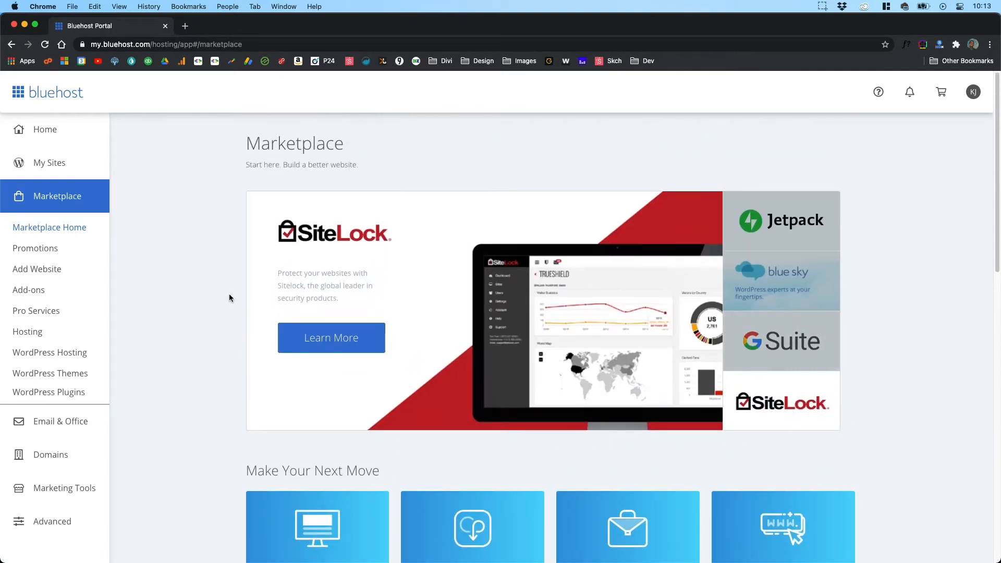
Step: Examine the popular add-ons, services and themes among the Marketplace's featured products and the Staff Picks below them
scroll(219, 318, down, 6)
scroll(210, 345, down, 1)
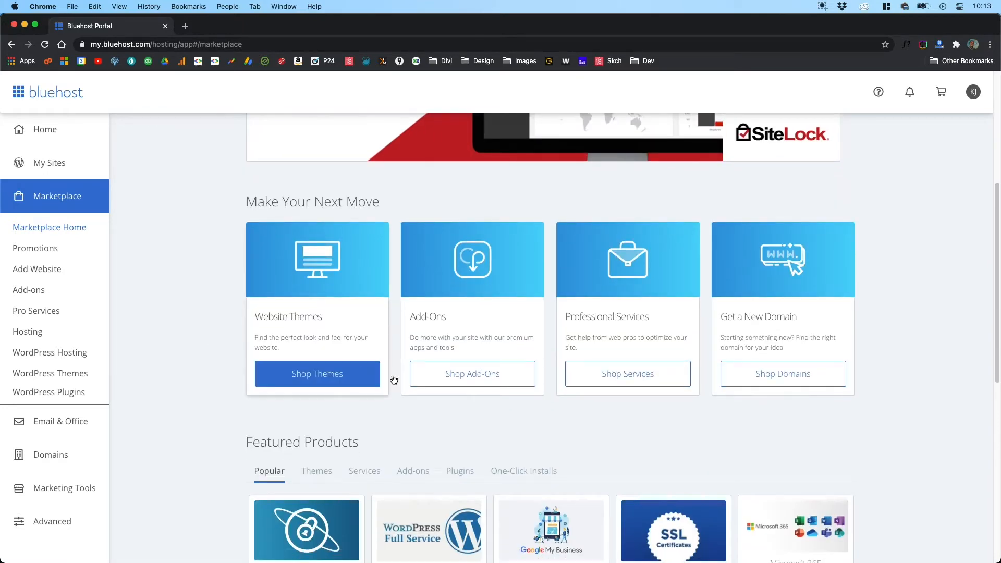
scroll(214, 414, down, 3)
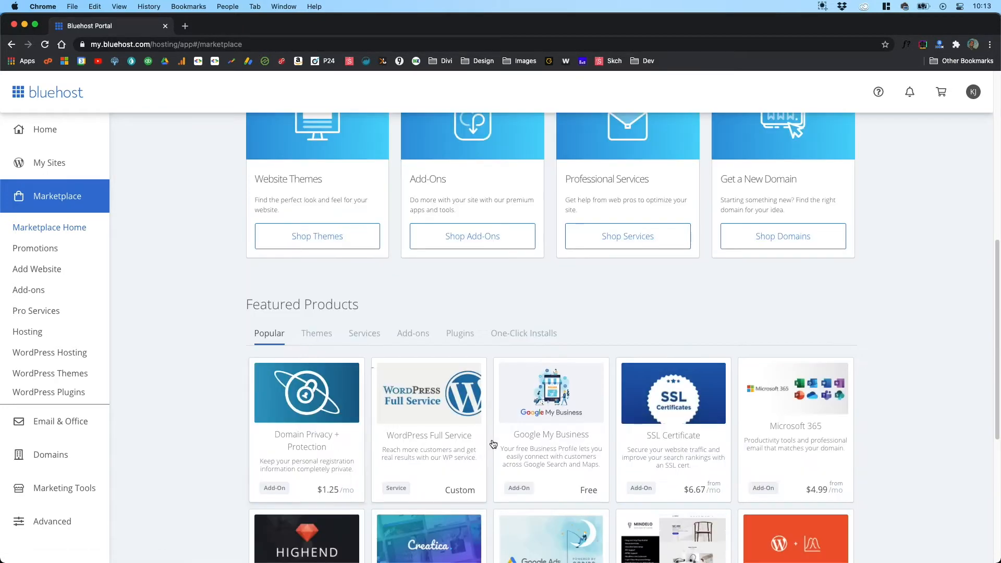
scroll(234, 456, down, 1)
scroll(234, 456, down, 3)
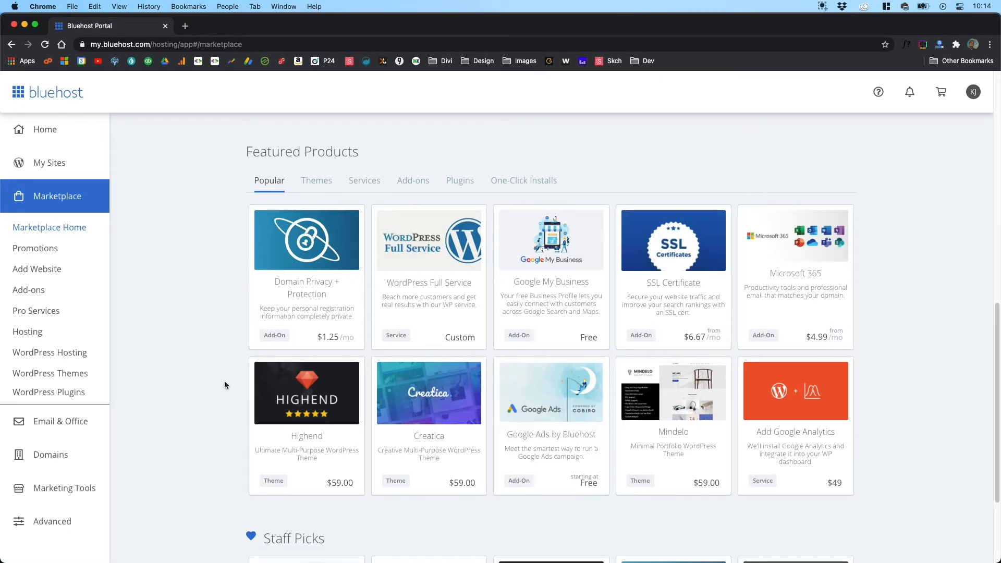
scroll(222, 383, down, 3)
scroll(224, 384, up, 3)
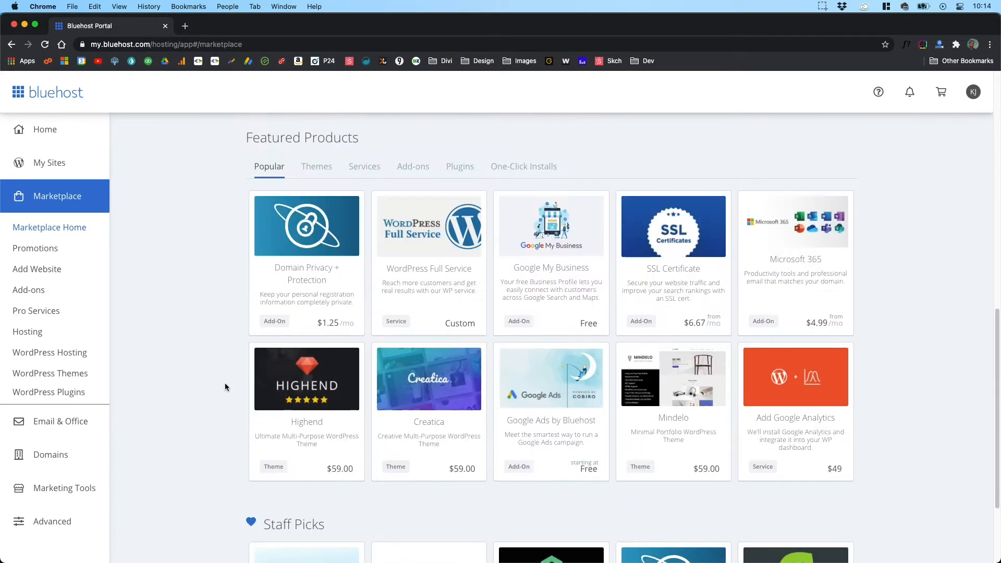
scroll(225, 385, up, 3)
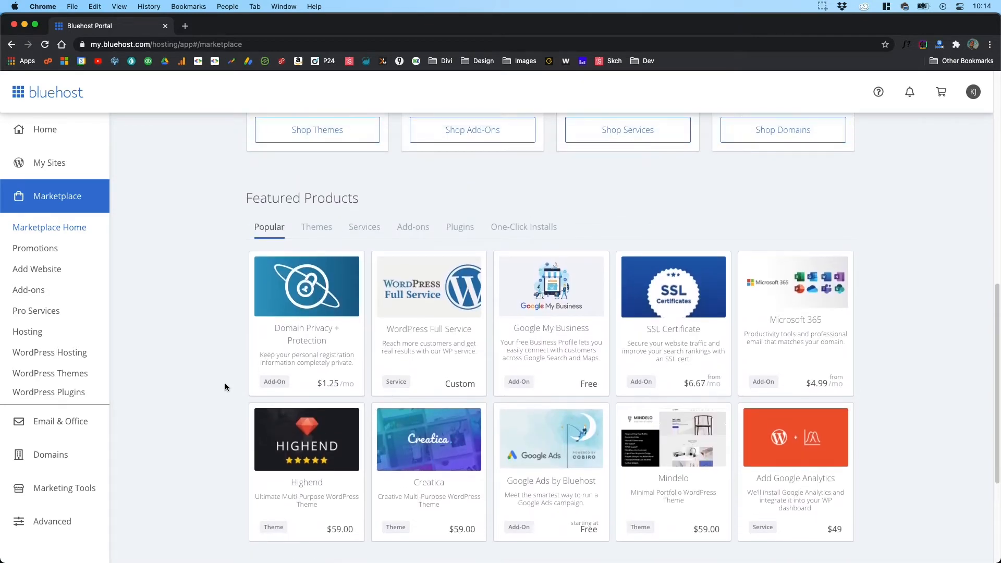
scroll(224, 386, up, 1)
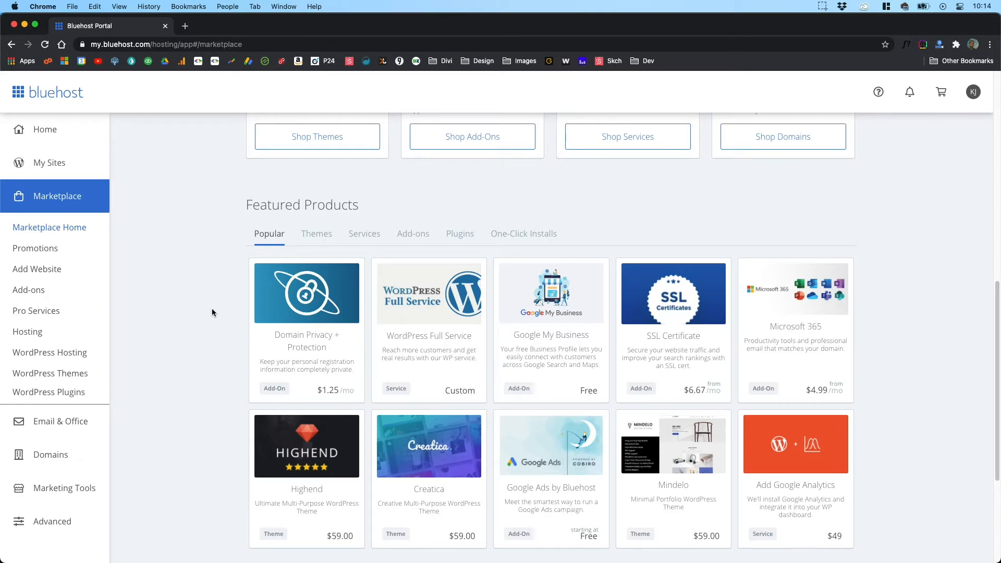
scroll(212, 312, down, 2)
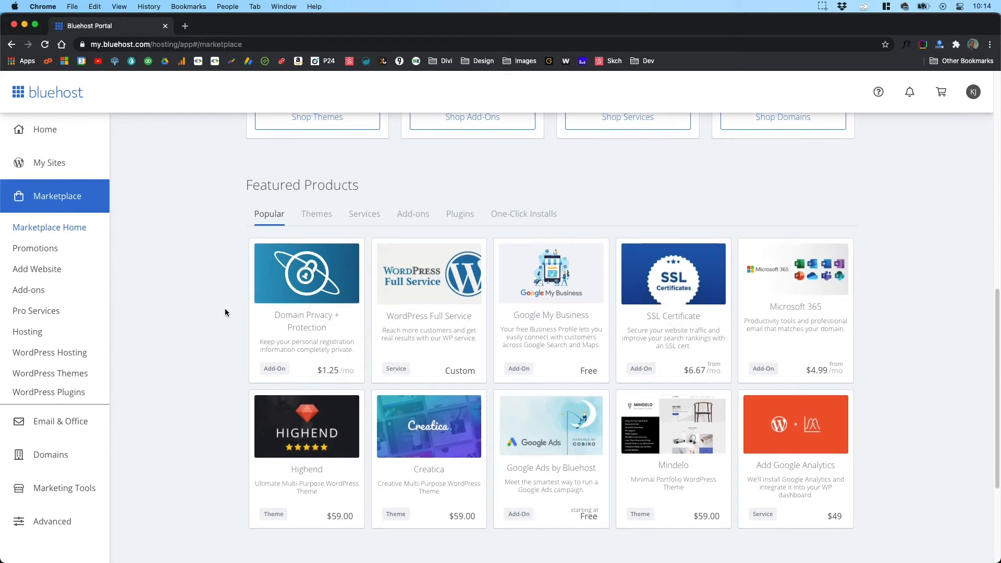
scroll(201, 320, down, 5)
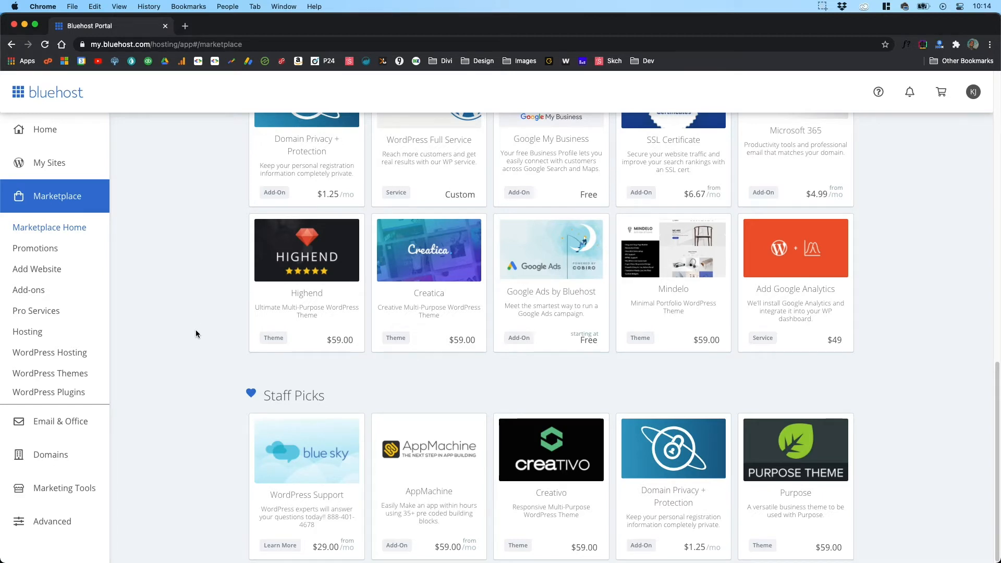
scroll(197, 327, up, 3)
scroll(196, 330, up, 1)
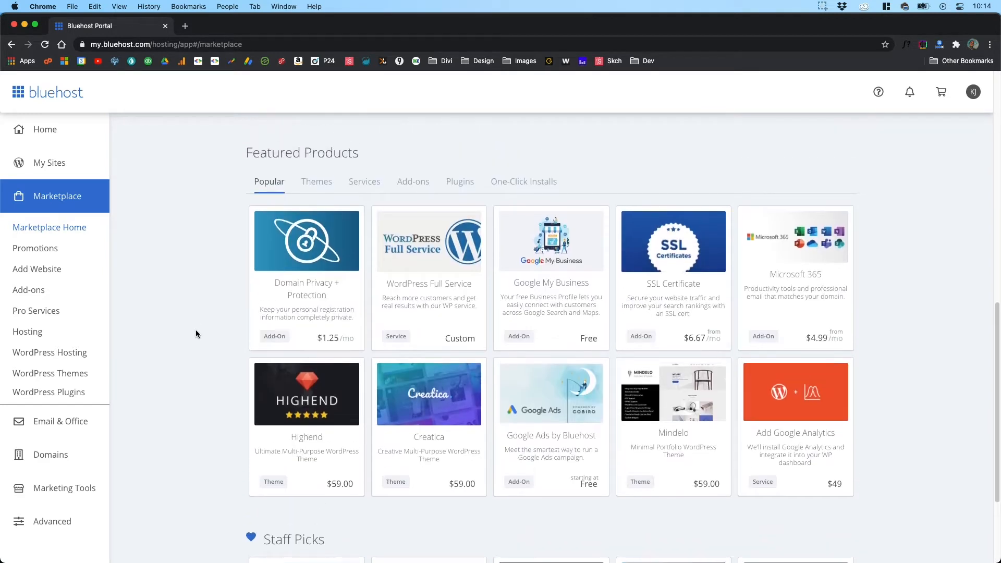
Step: Browse the Themes, Services and One-Click Installs categories of the Marketplace's featured products
click(317, 183)
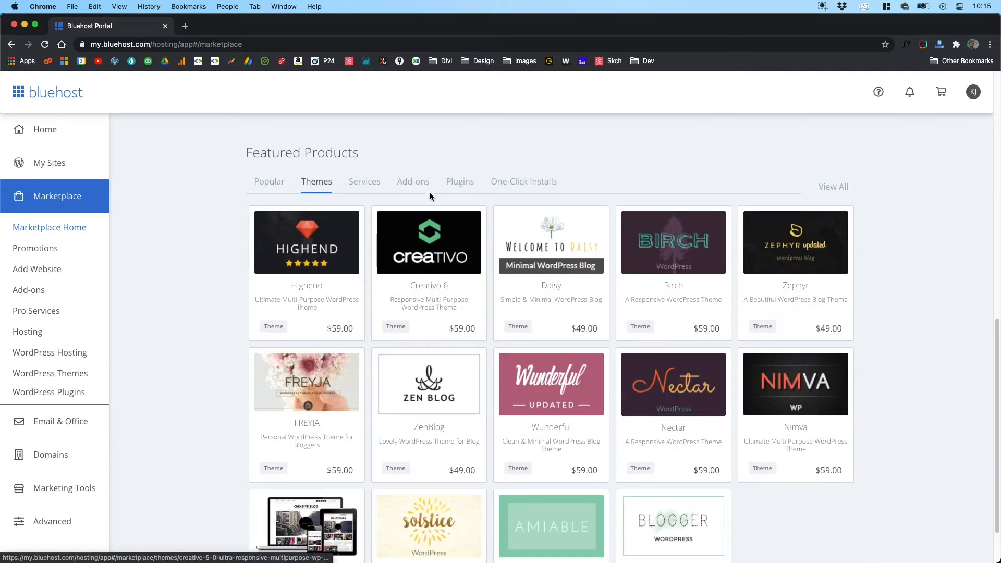
click(361, 183)
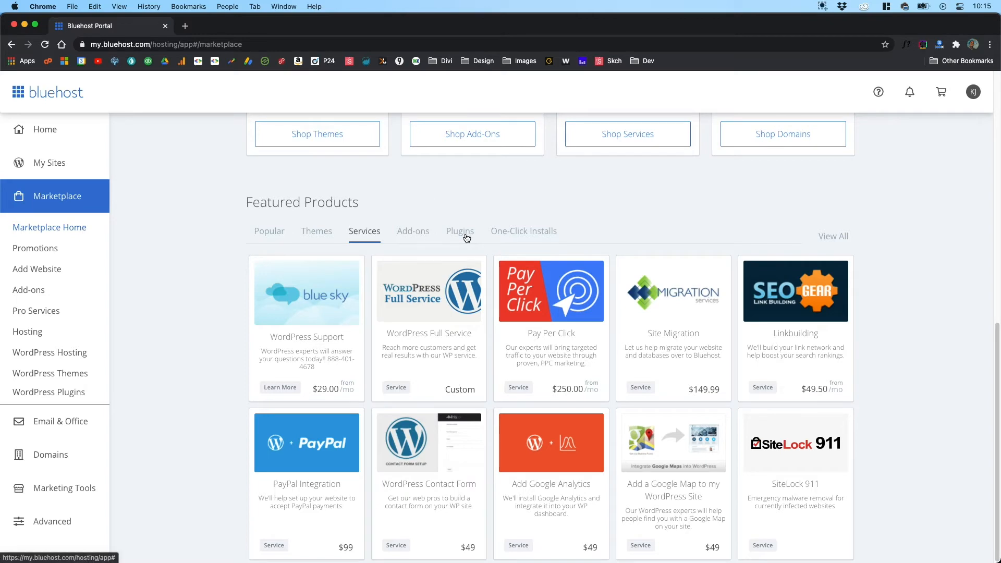
click(512, 233)
scroll(200, 321, down, 6)
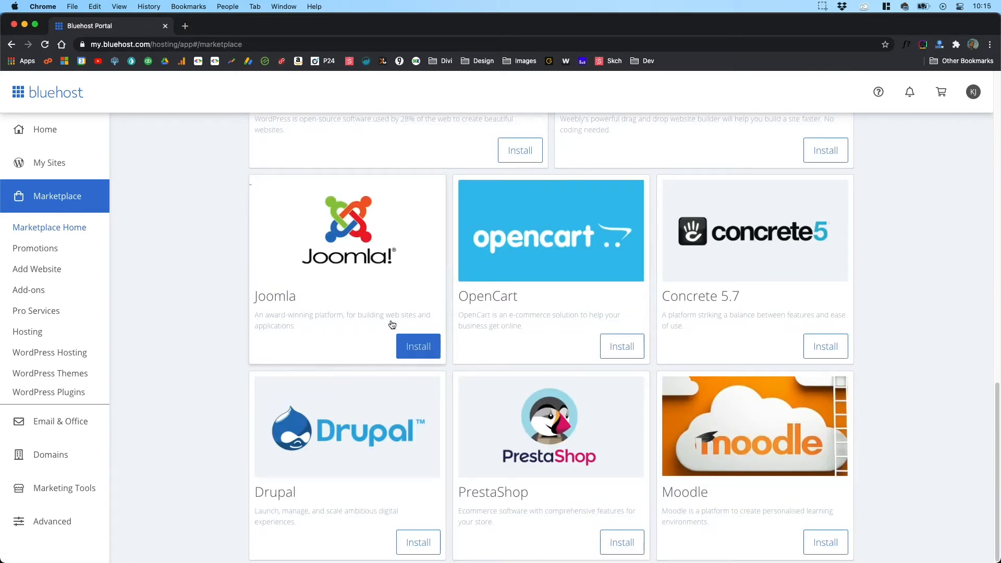
scroll(212, 334, up, 3)
scroll(211, 332, up, 6)
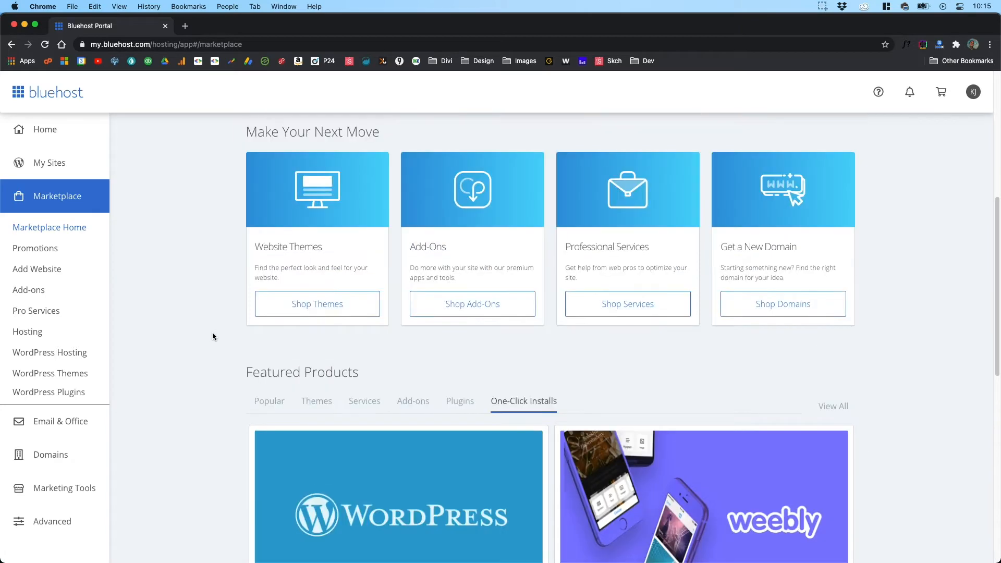
scroll(215, 336, down, 1)
scroll(216, 339, down, 1)
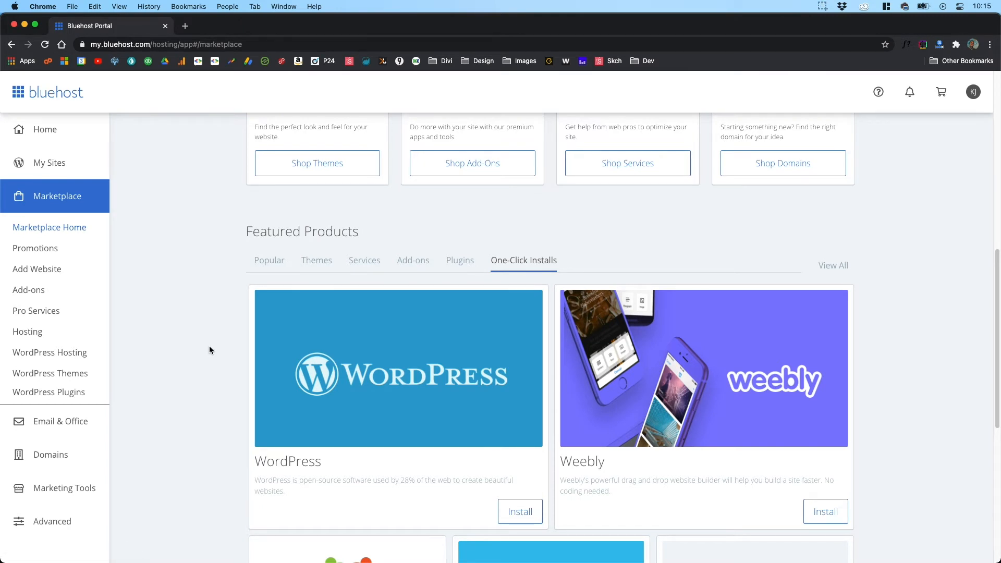
scroll(172, 286, down, 2)
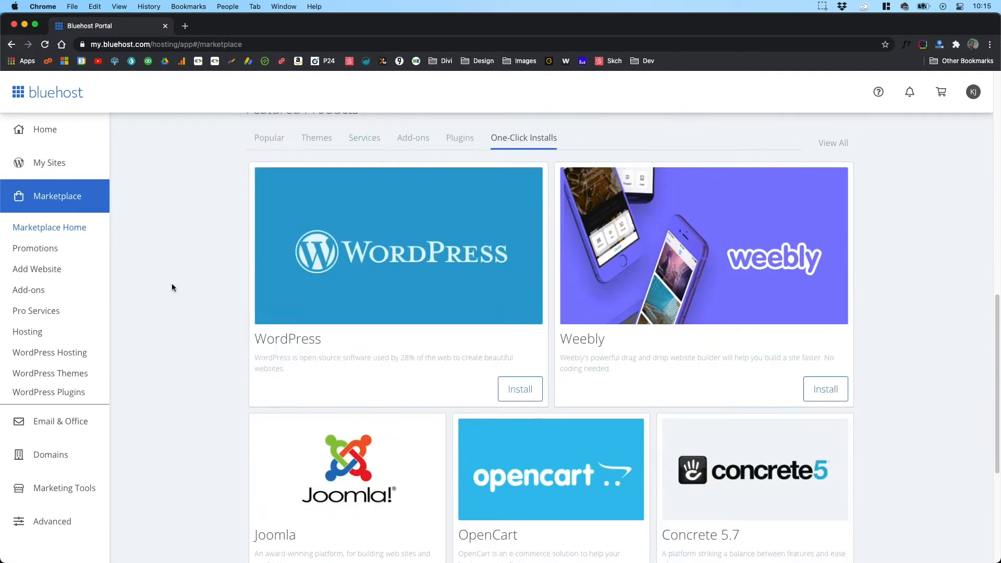
Step: Open Email & Office and review the provider guidance, the Microsoft 365 and G Suite pricing comparison and the FAQ
click(50, 419)
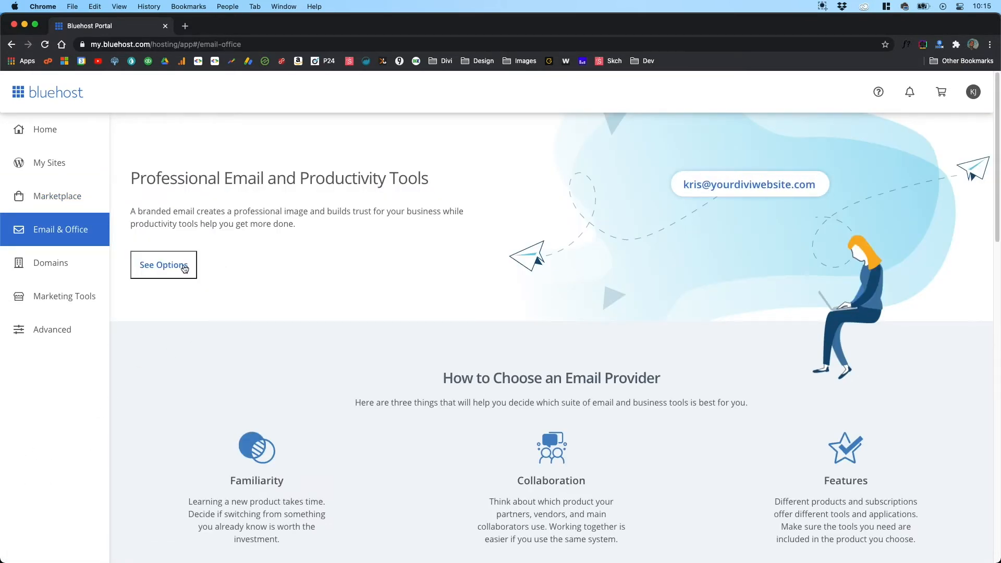
scroll(344, 339, down, 1)
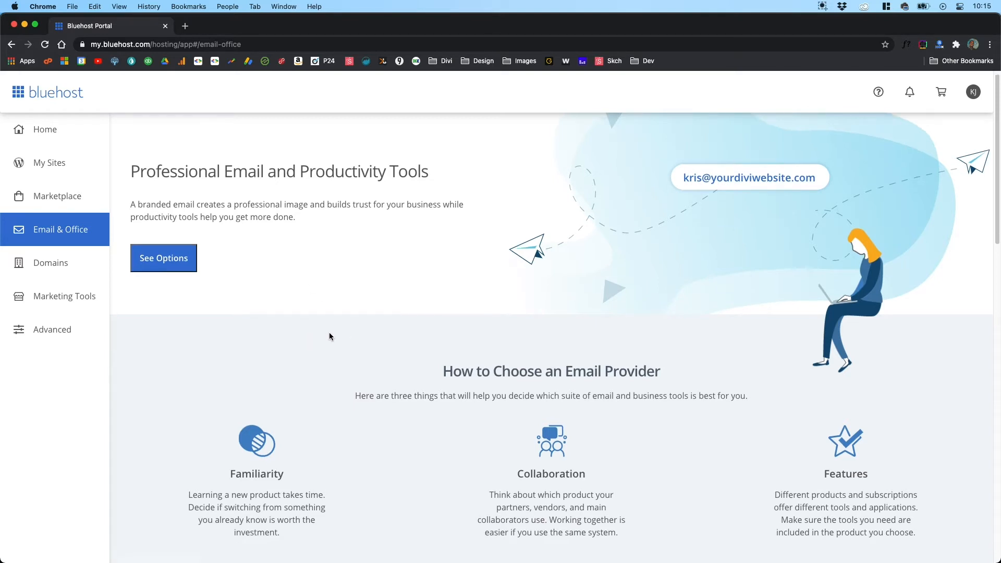
scroll(329, 332, up, 1)
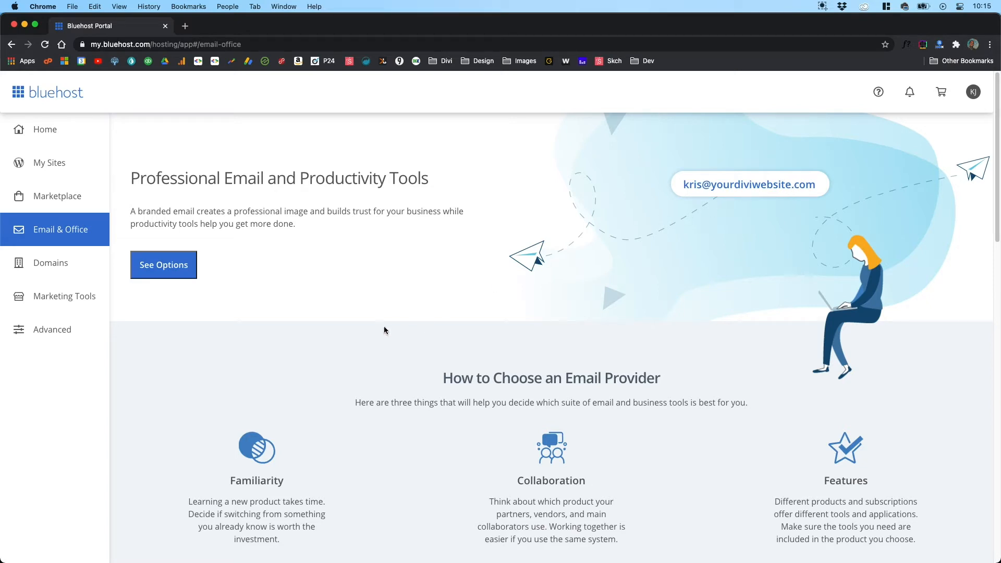
scroll(384, 327, down, 5)
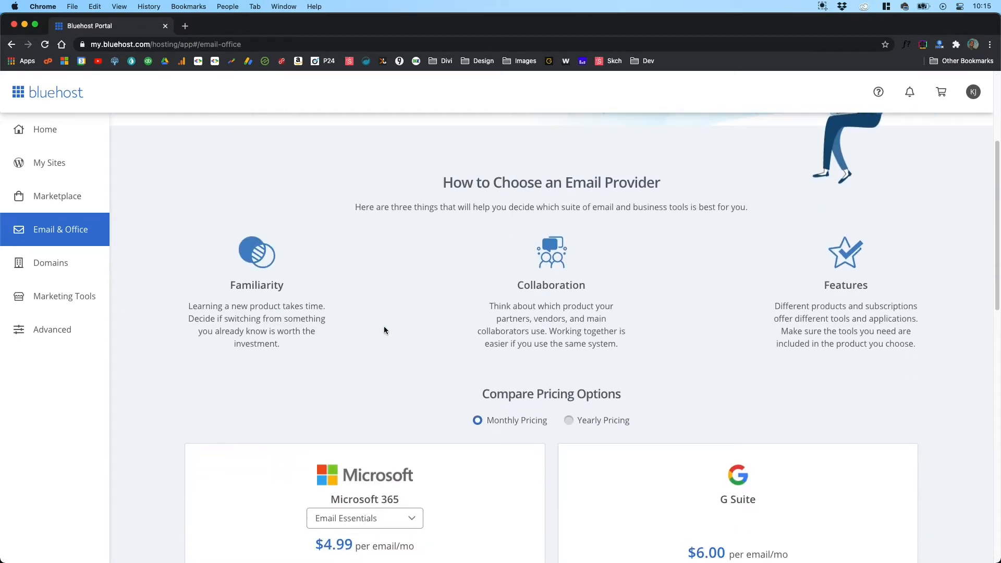
scroll(384, 329, down, 5)
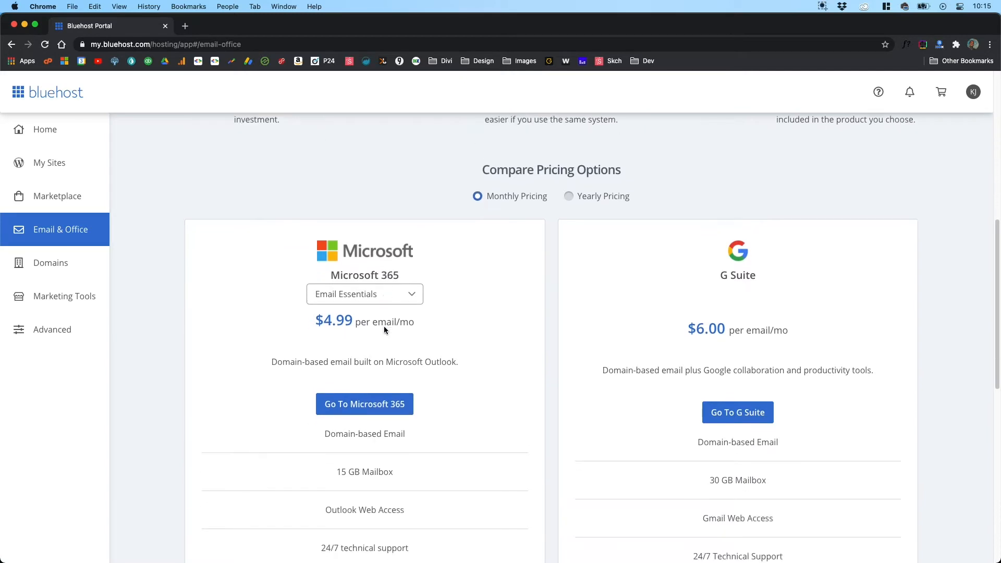
scroll(383, 326, down, 1)
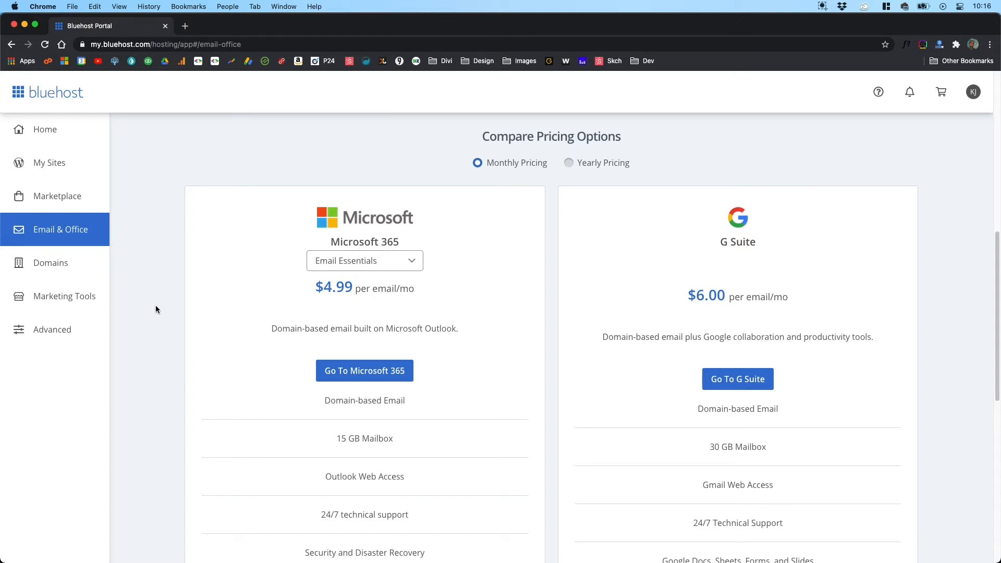
scroll(155, 306, down, 4)
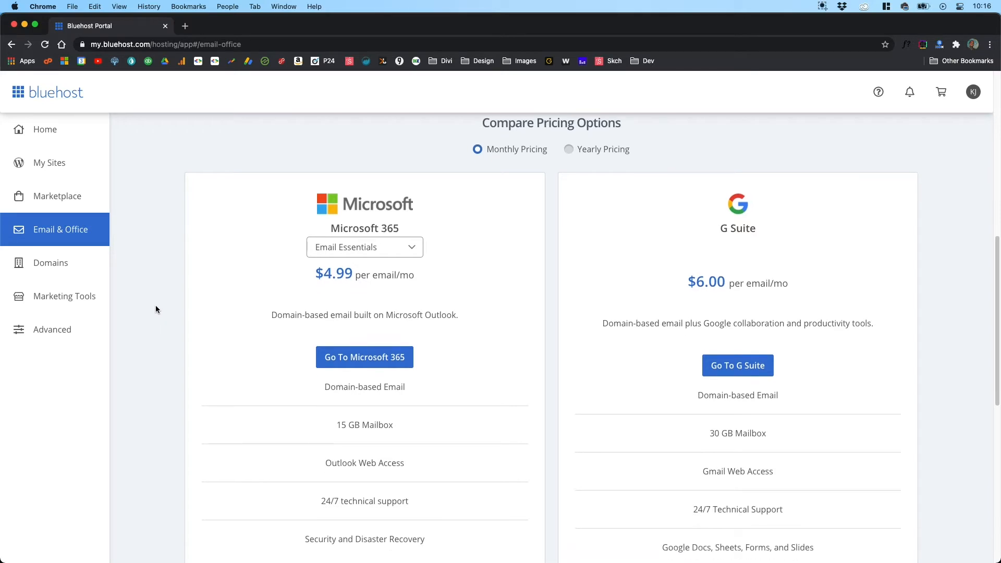
scroll(155, 309, down, 5)
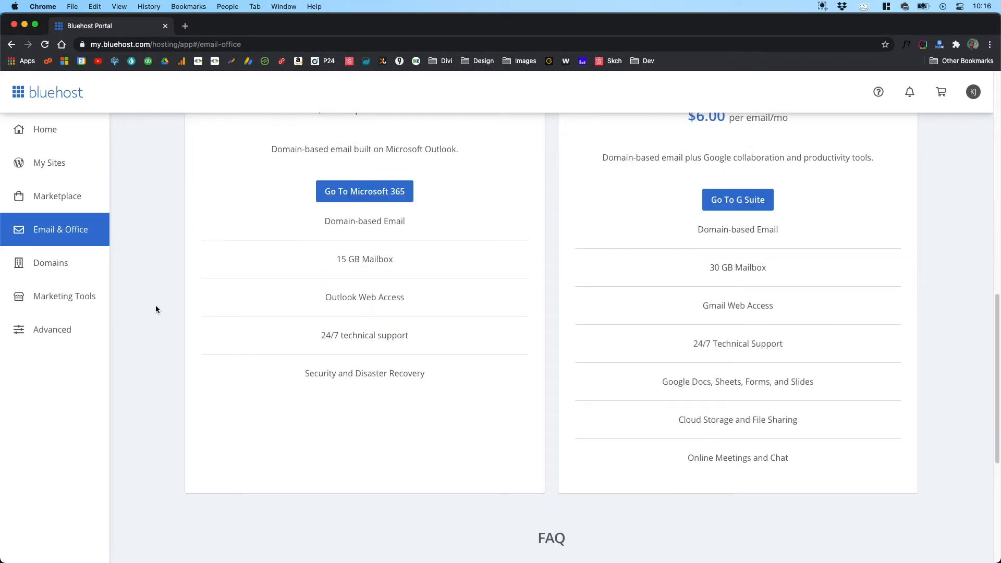
scroll(156, 309, down, 8)
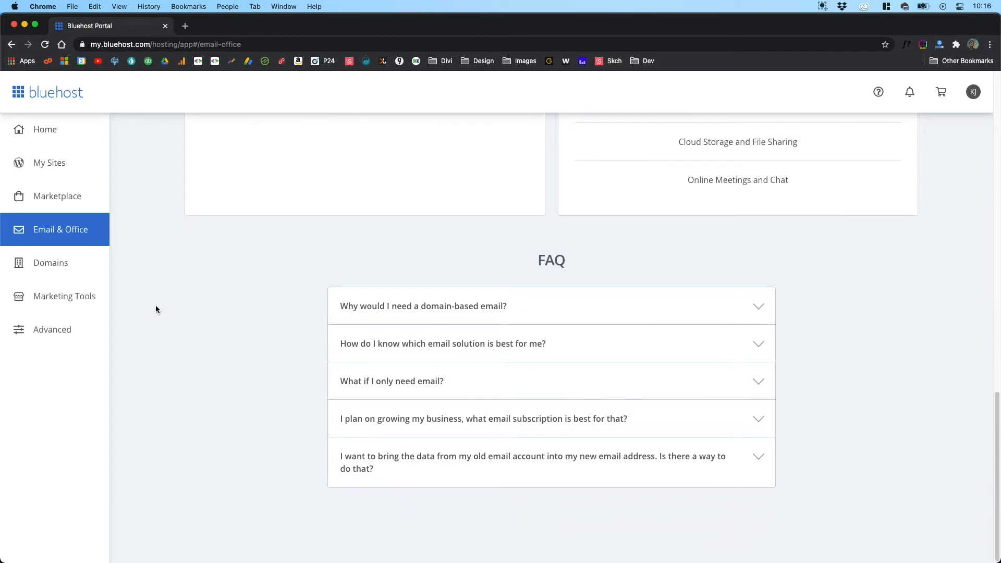
scroll(156, 309, up, 9)
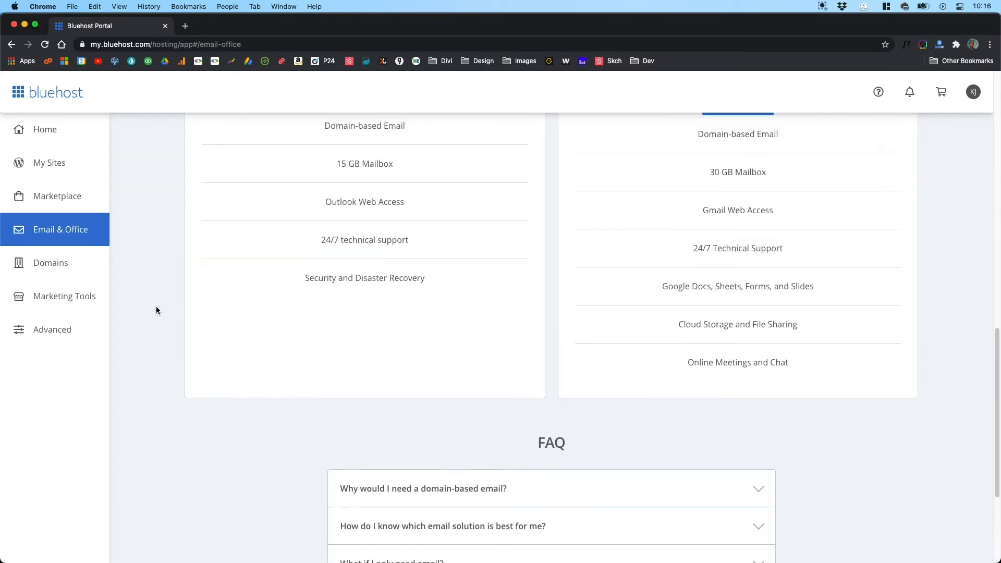
Step: Revisit the email provider guidance and compare the monthly Microsoft 365 and G Suite plans on the Email & Office page
scroll(156, 310, up, 9)
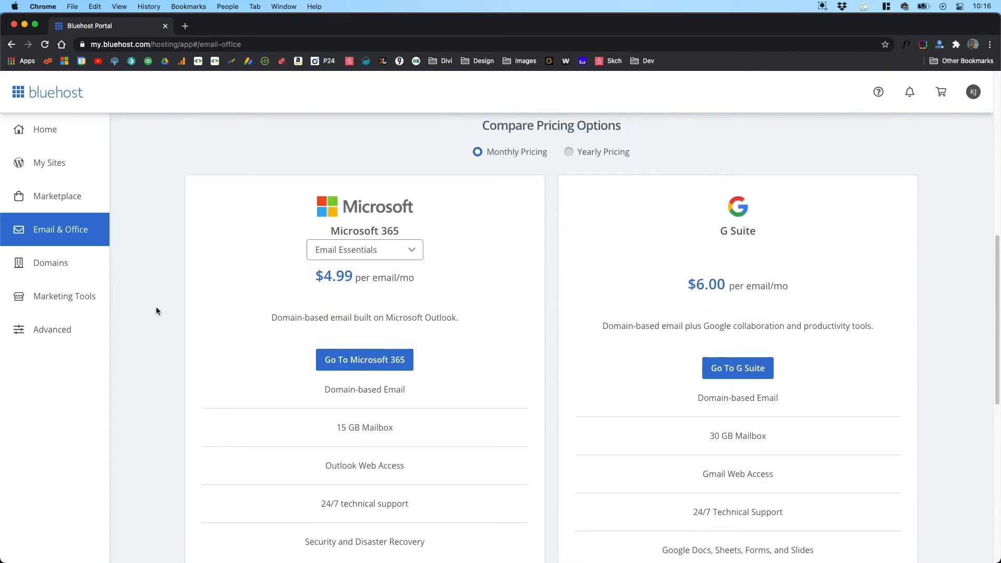
scroll(156, 311, up, 6)
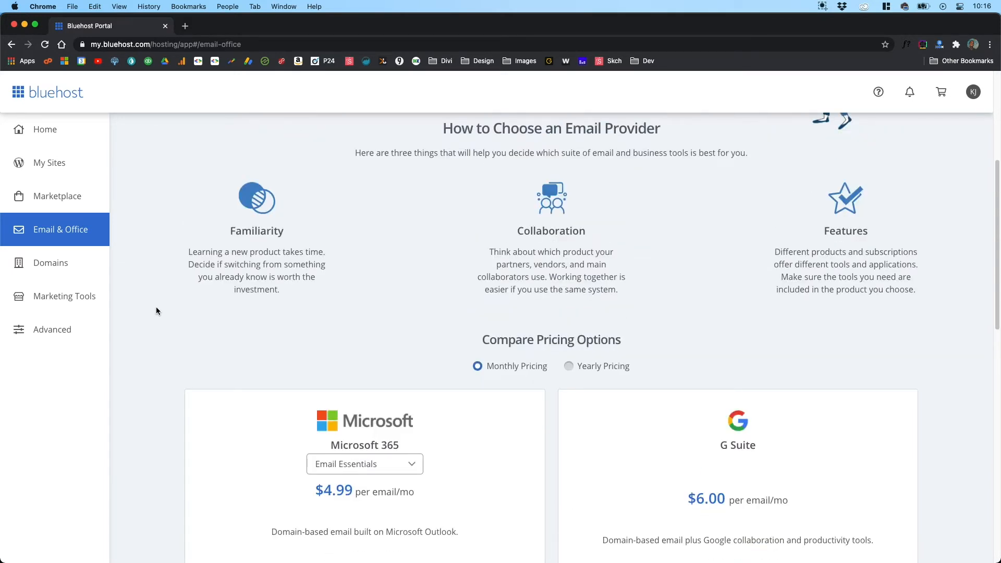
scroll(155, 307, up, 3)
scroll(155, 308, down, 6)
scroll(156, 312, down, 6)
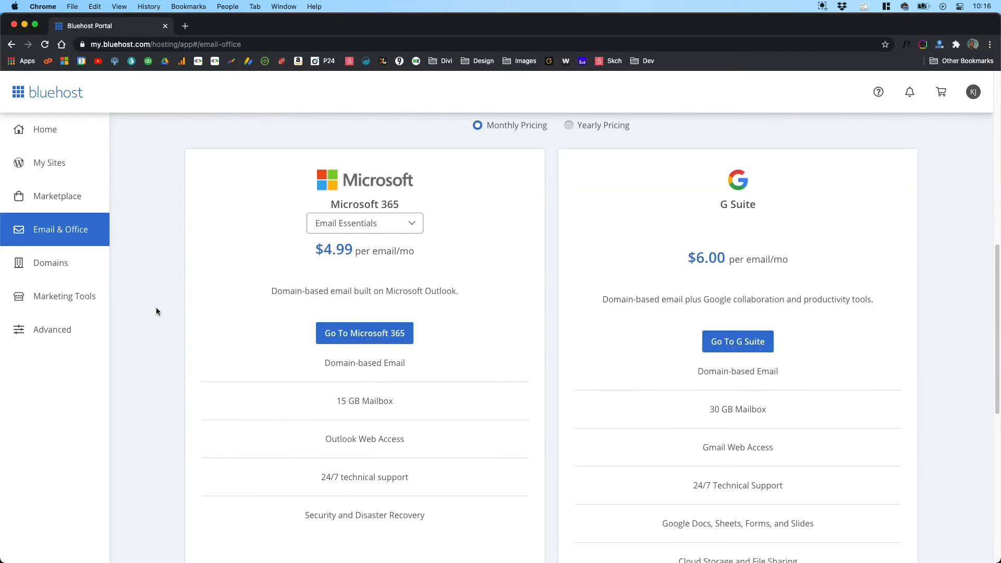
Step: Open the Domains section, list the management options for yourdiviwebsite.com and open its management page with the renewal details
click(83, 266)
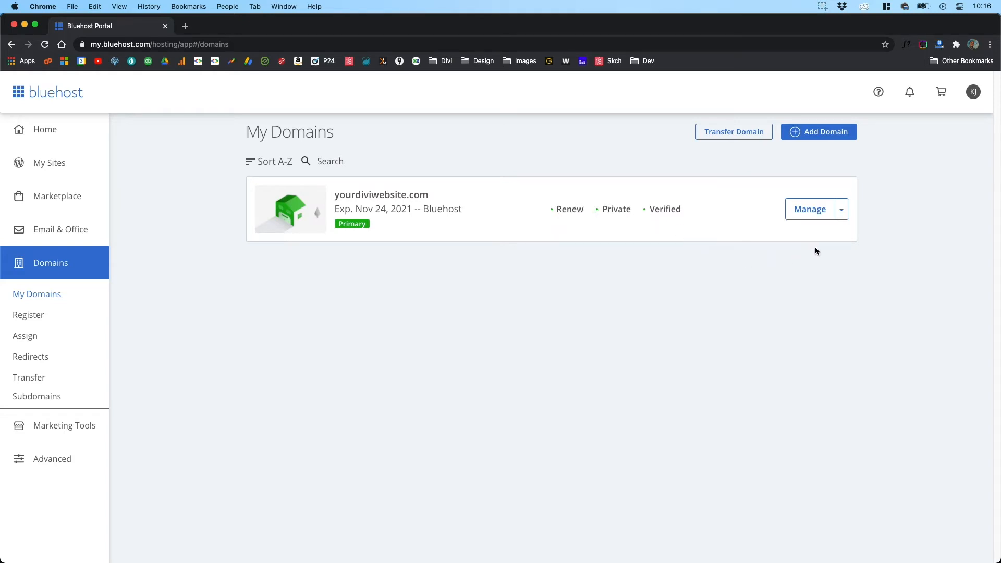
click(841, 212)
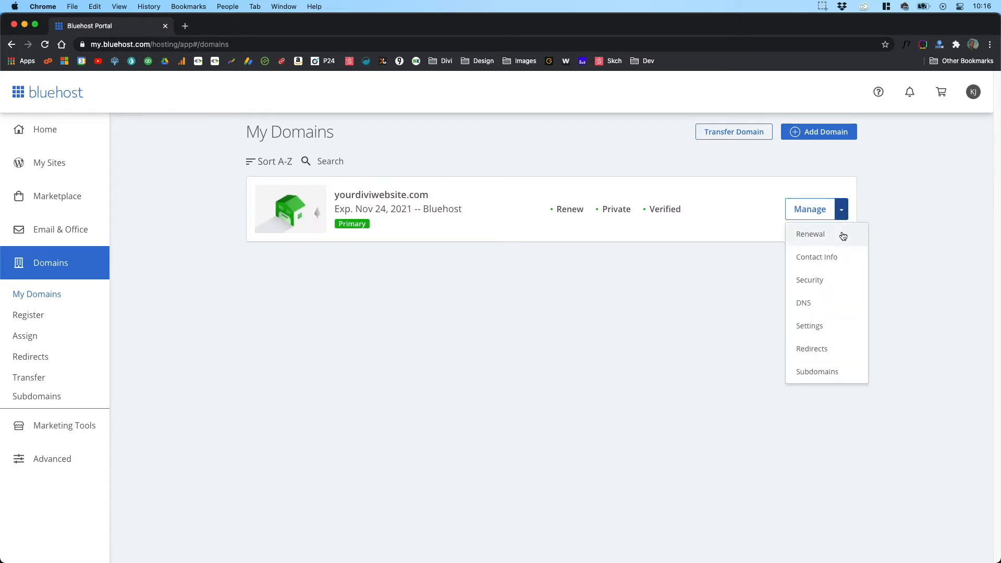
click(816, 210)
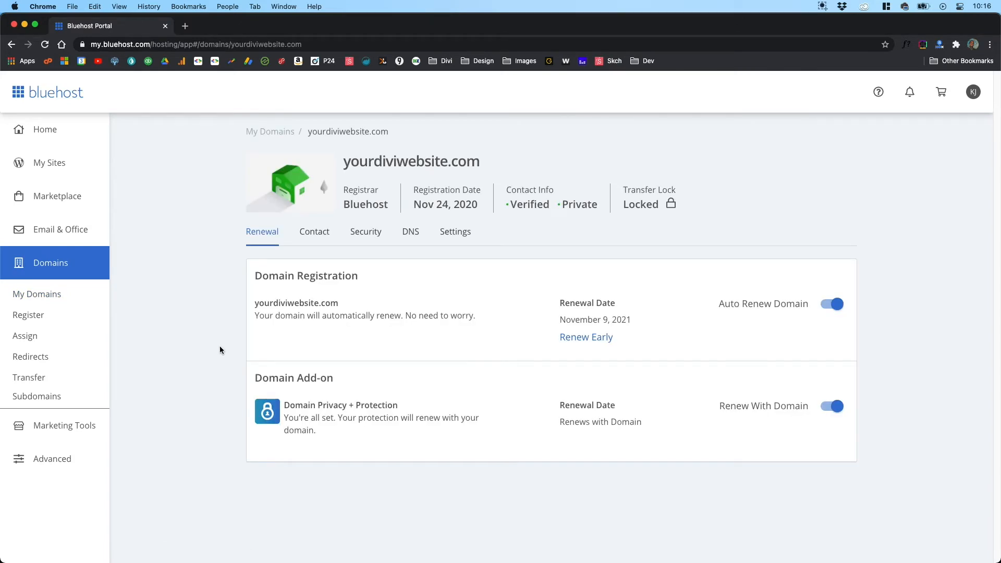
Step: Review the Contact page of yourdiviwebsite.com and its Security page with transfer lock and domain privacy
click(308, 236)
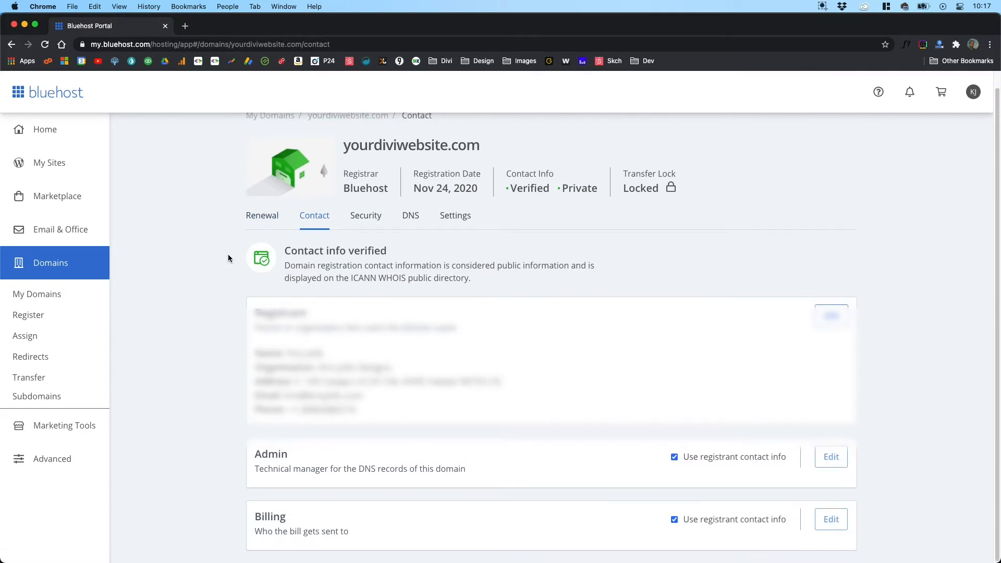
click(365, 233)
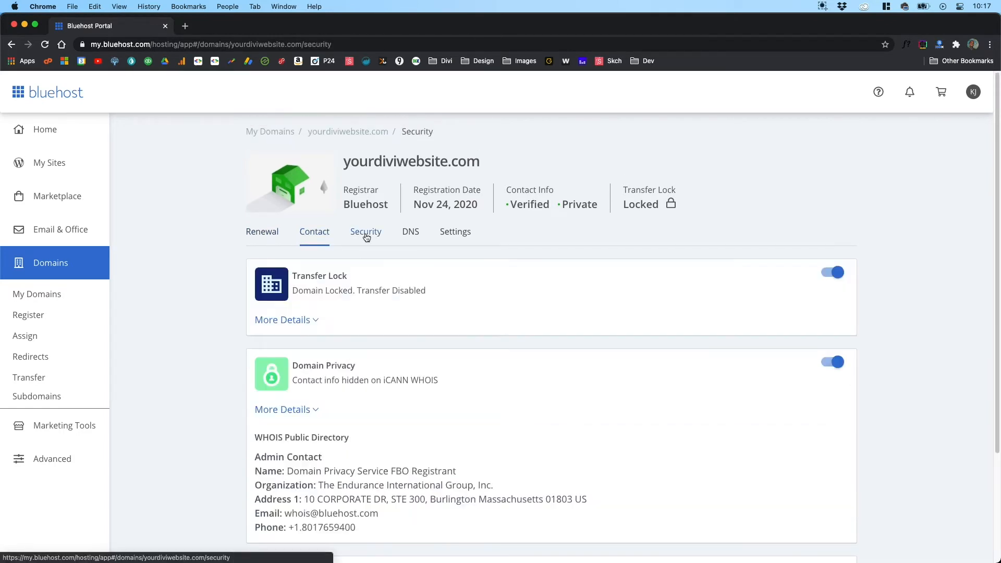
scroll(226, 243, down, 1)
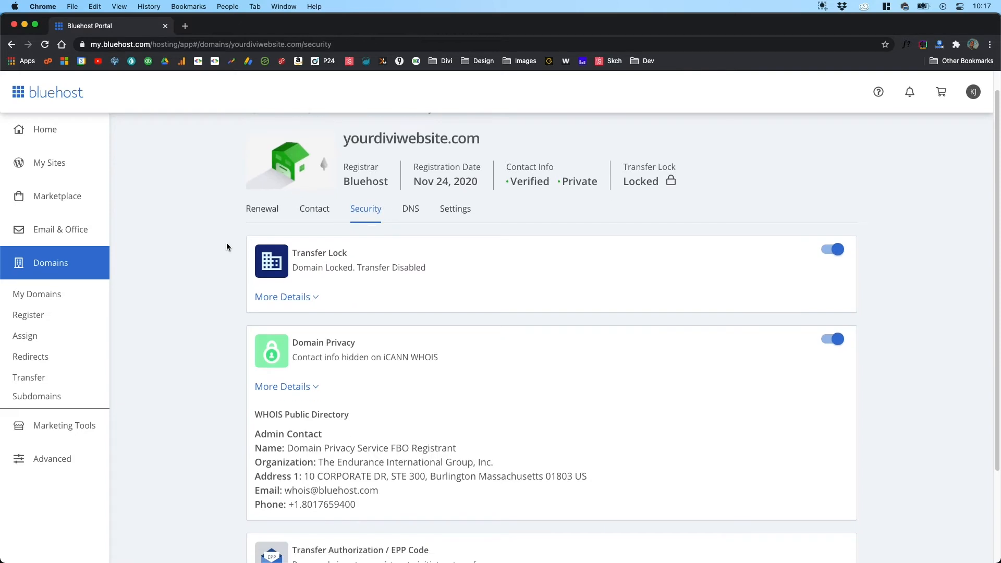
scroll(208, 341, up, 1)
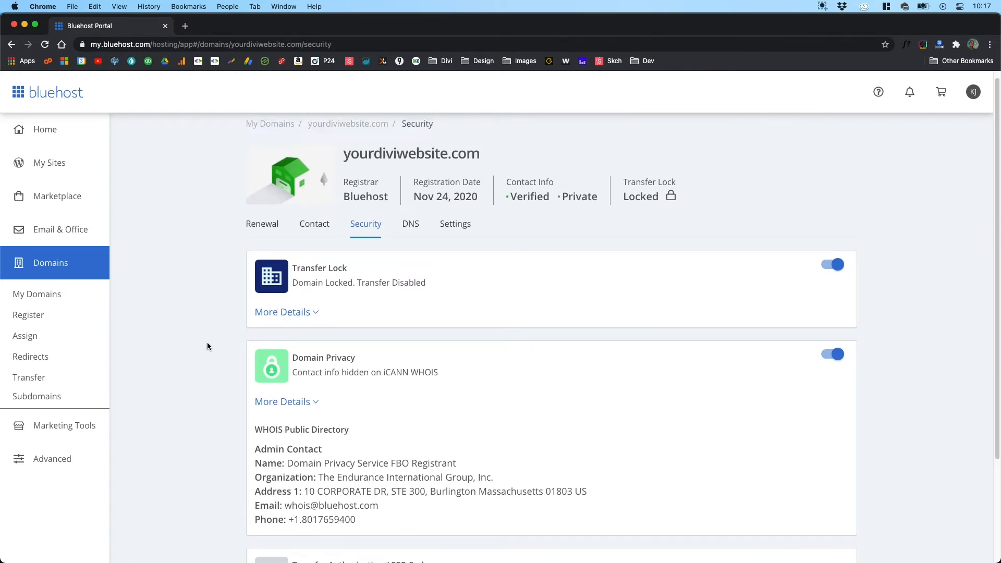
Step: Examine the name servers and DNS records of yourdiviwebsite.com, and view its Settings and Renewal pages
click(404, 239)
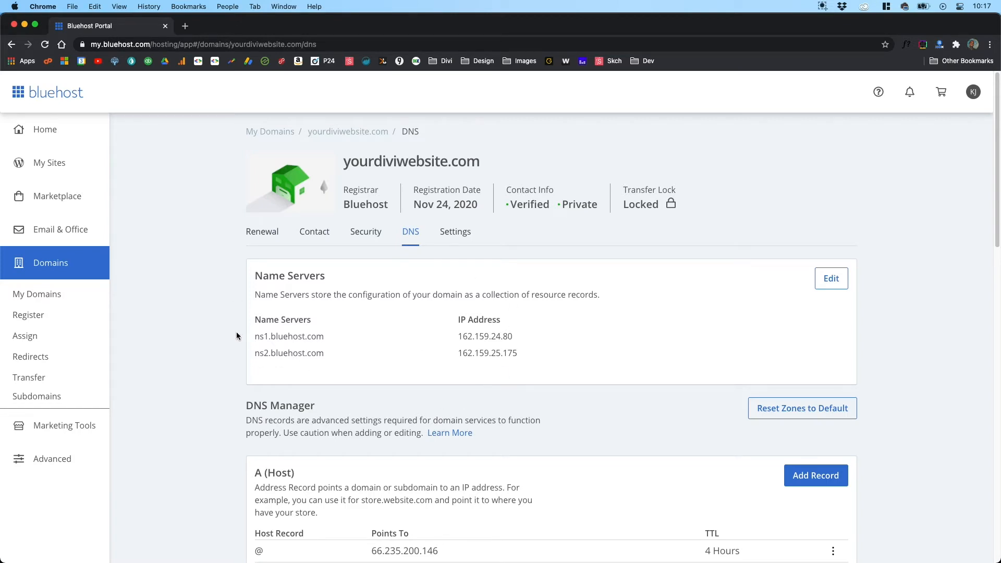
scroll(237, 333, down, 5)
scroll(236, 339, down, 5)
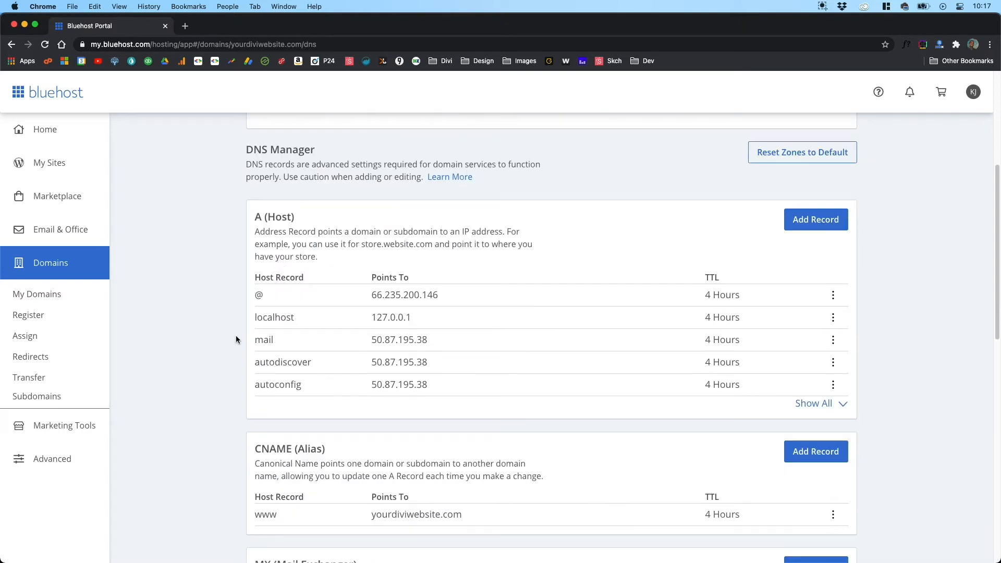
scroll(236, 339, down, 4)
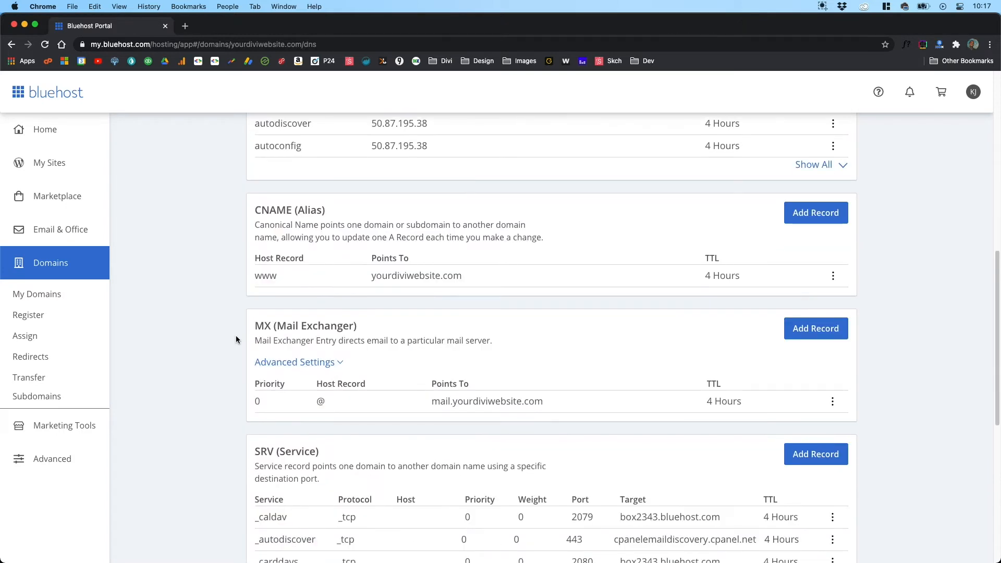
scroll(236, 339, down, 5)
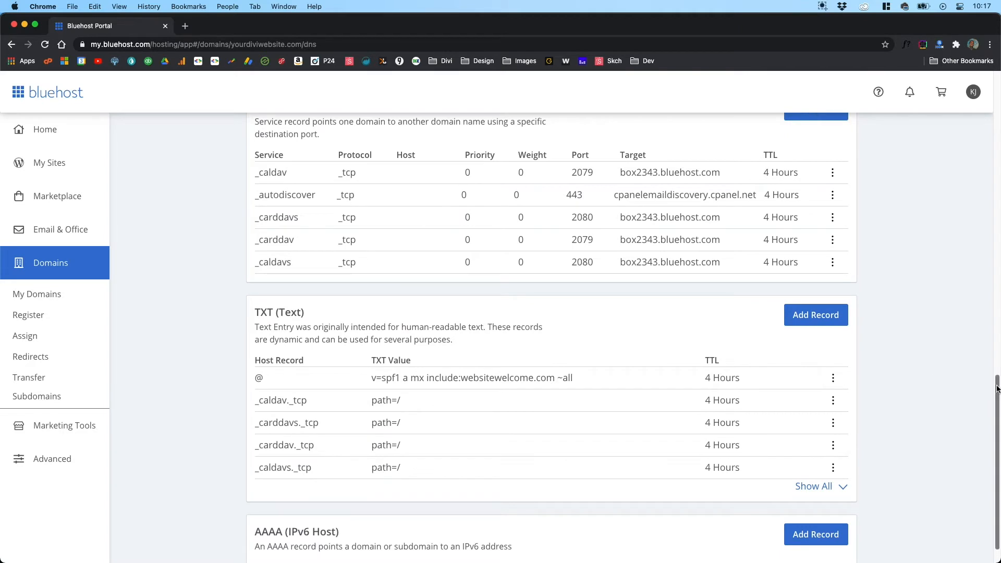
drag(997, 388, 957, 64)
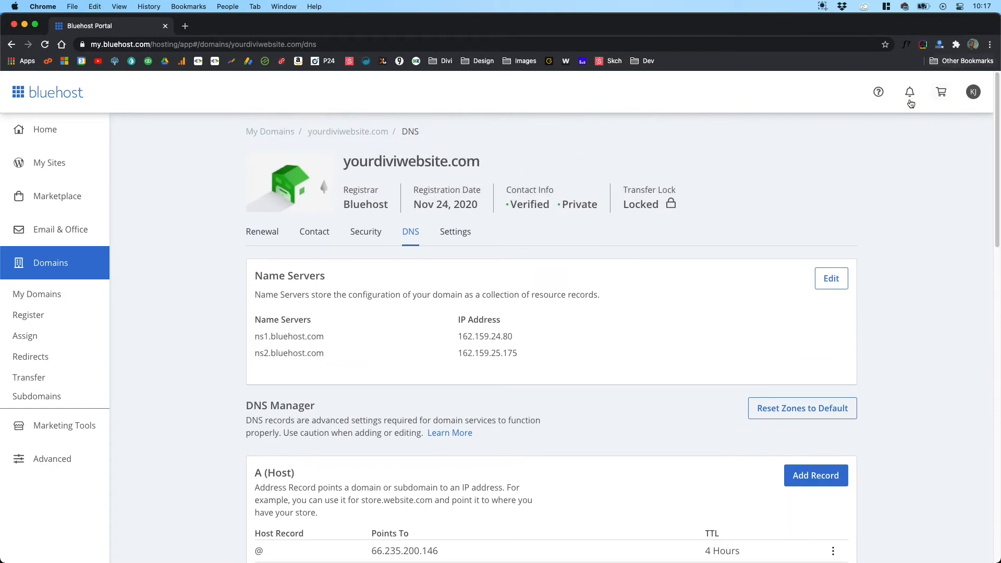
click(455, 232)
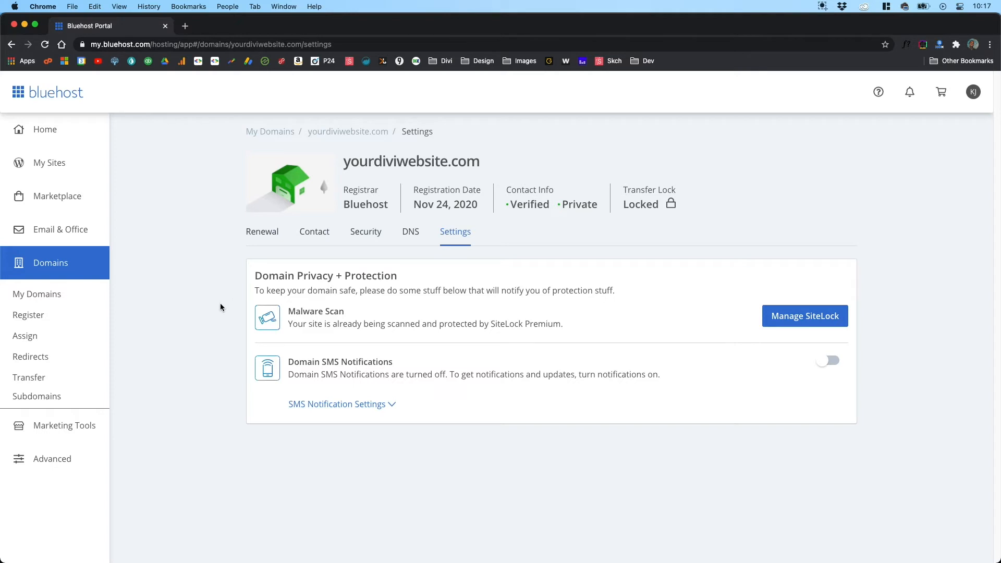
click(252, 234)
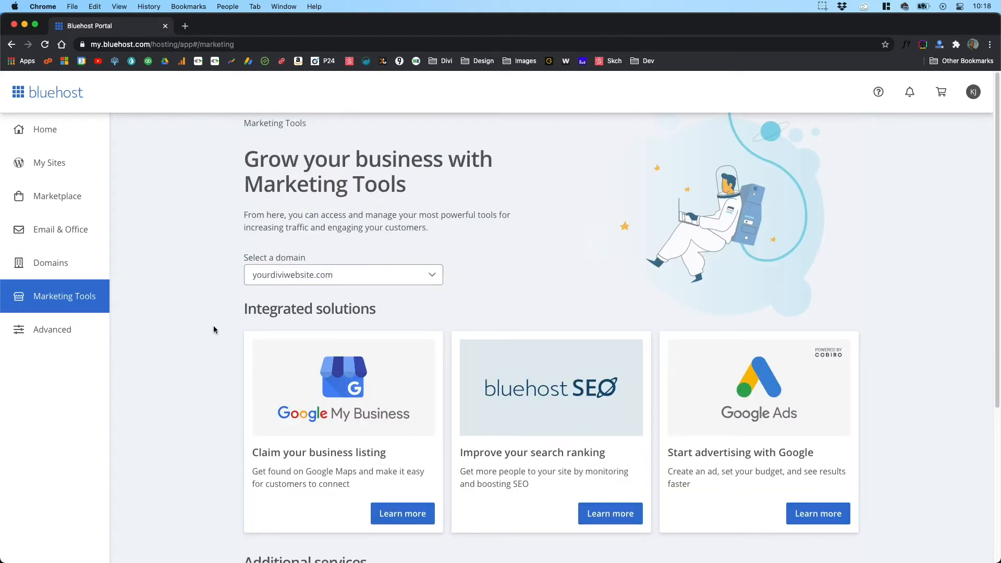
Step: Review the integrated solutions and additional services offered under Marketing Tools
scroll(206, 315, down, 5)
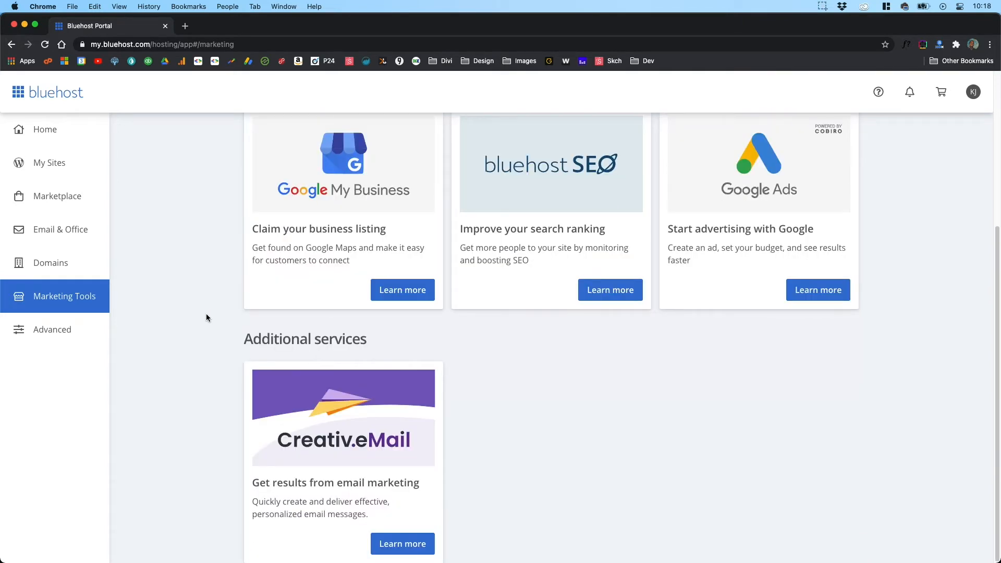
scroll(220, 321, up, 3)
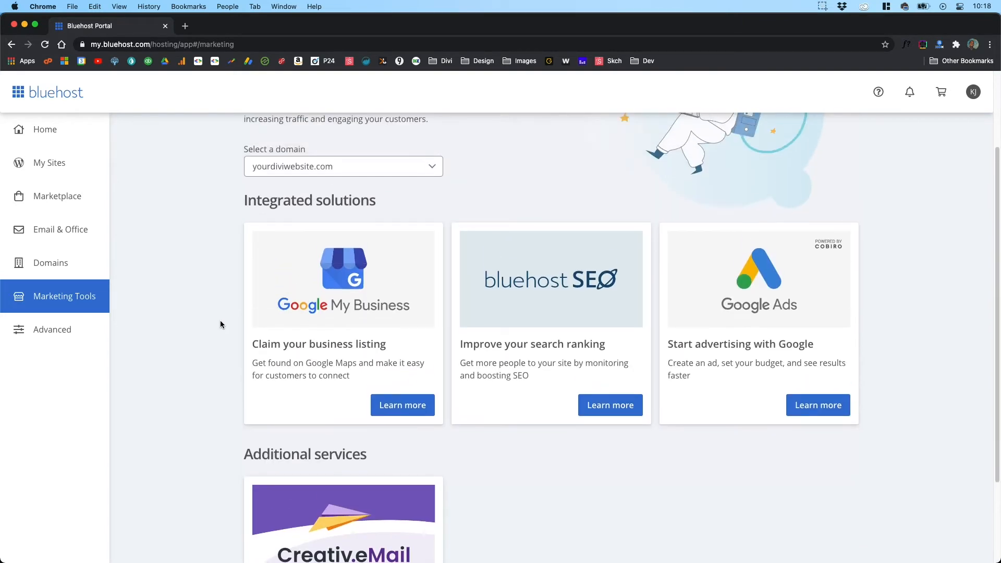
scroll(220, 321, up, 2)
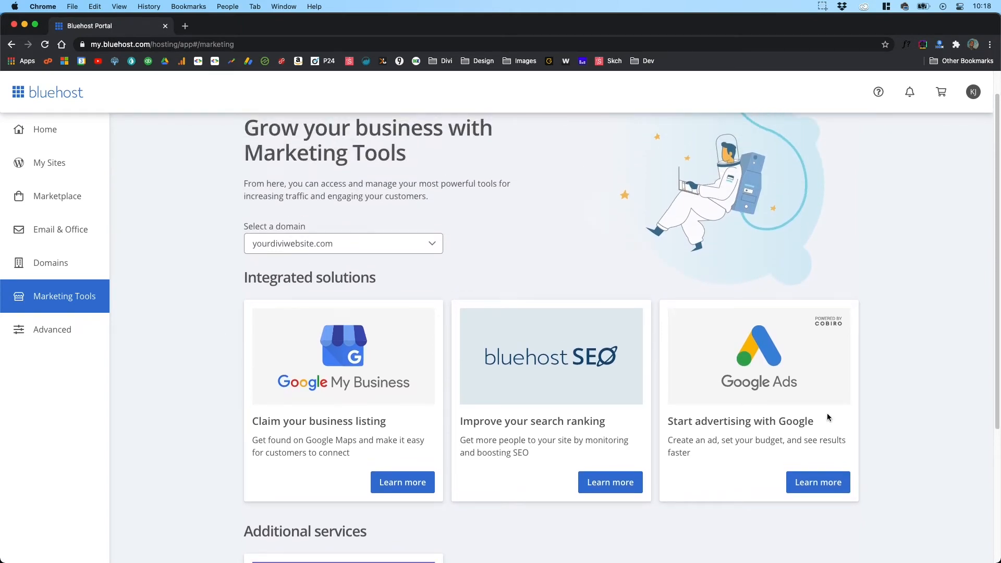
scroll(180, 383, down, 5)
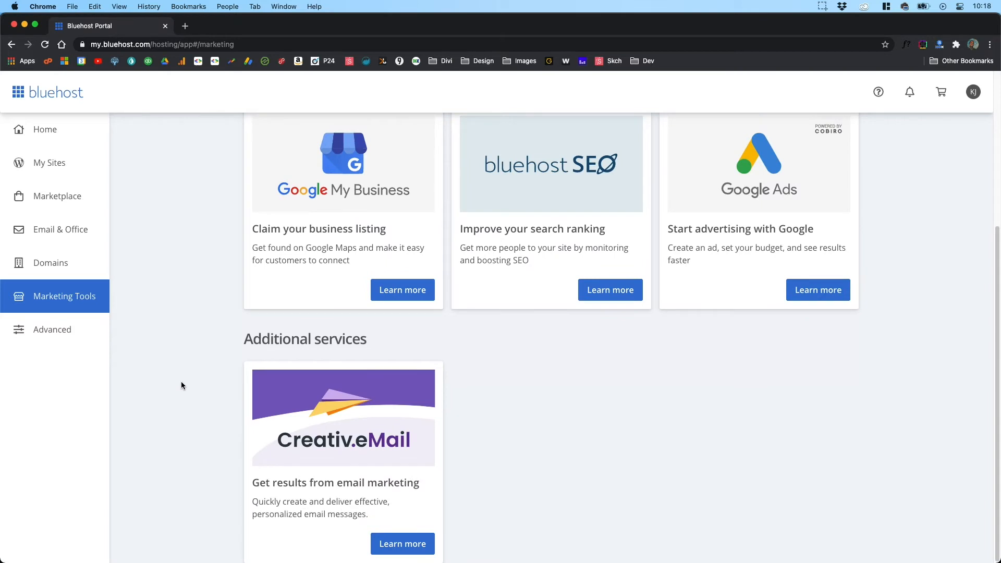
scroll(200, 399, up, 5)
scroll(201, 402, up, 2)
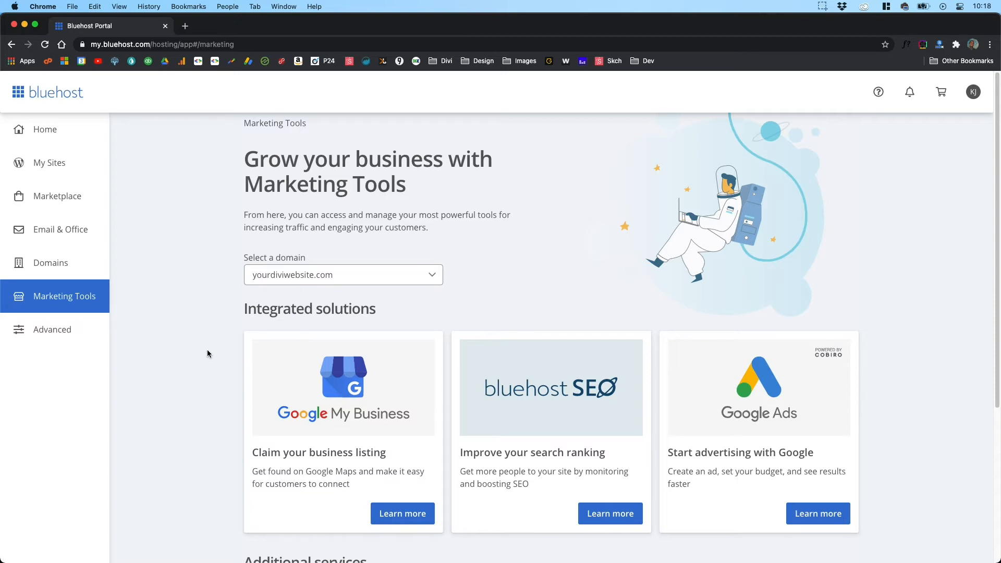
Step: Open the Advanced section and survey the cPanel tool groups, including Files, Databases, Email, Metrics and Security
click(52, 330)
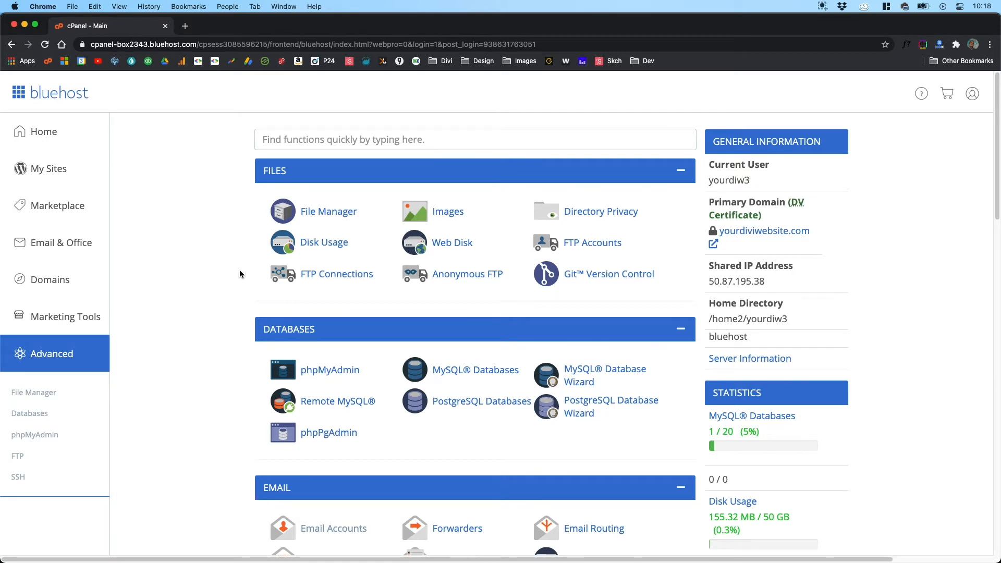
scroll(240, 273, down, 6)
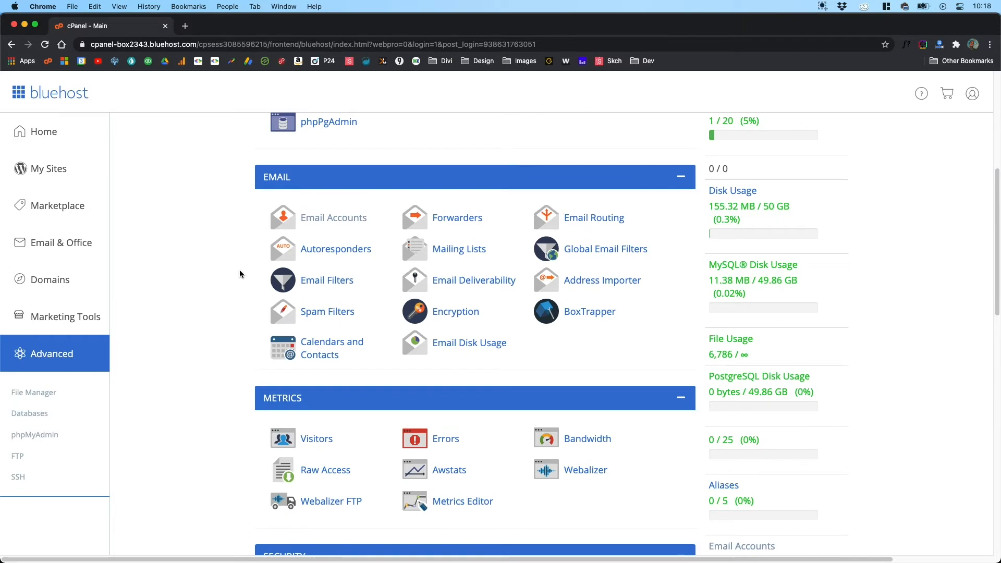
scroll(239, 273, down, 8)
scroll(239, 273, down, 7)
scroll(239, 274, up, 11)
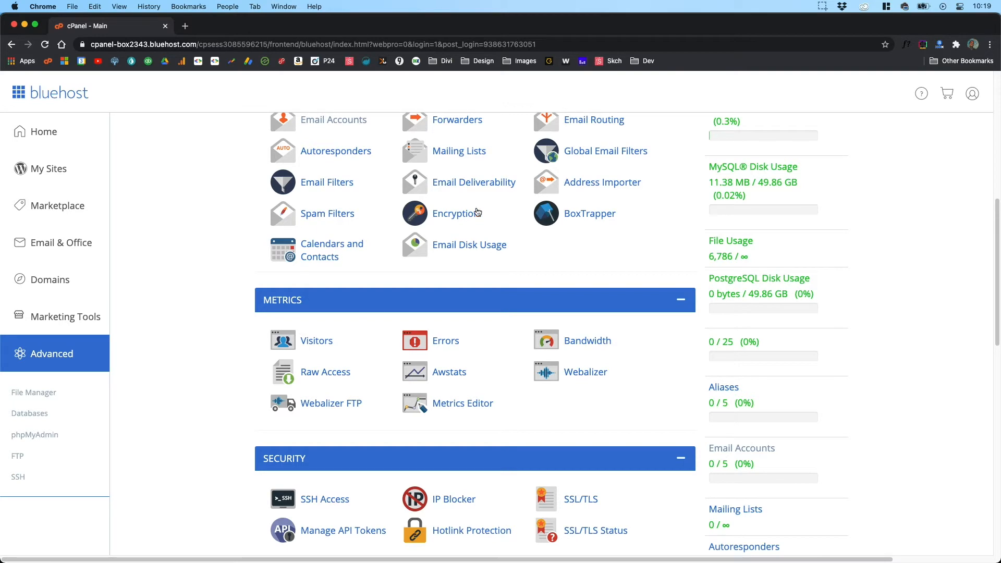
scroll(356, 384, down, 5)
scroll(356, 383, down, 4)
scroll(230, 371, up, 20)
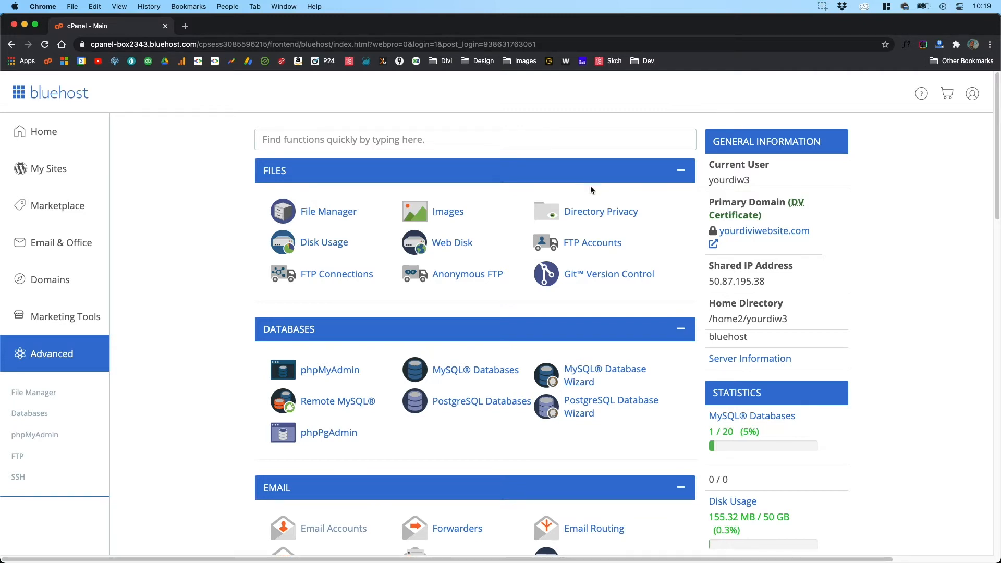
scroll(440, 457, down, 2)
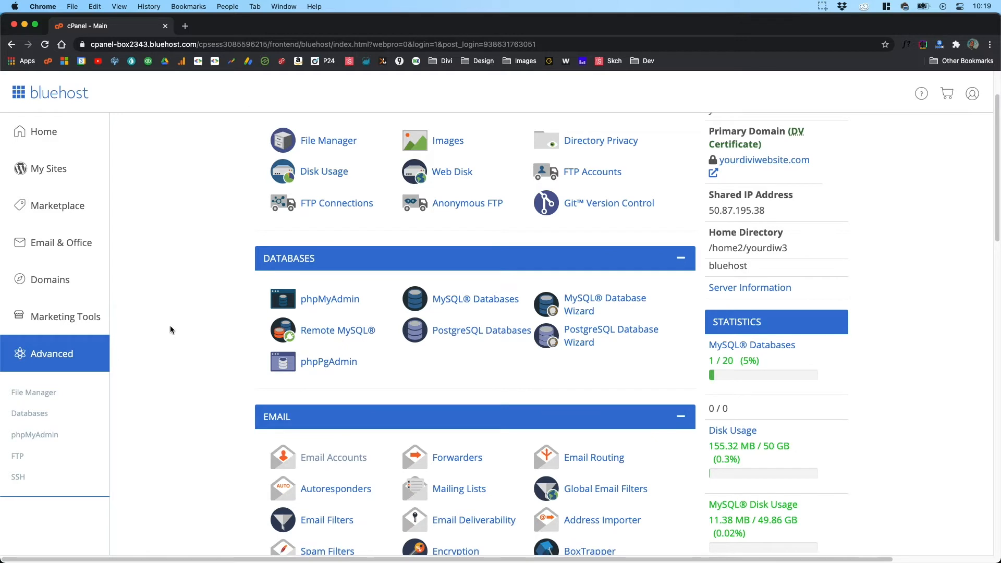
scroll(171, 327, up, 2)
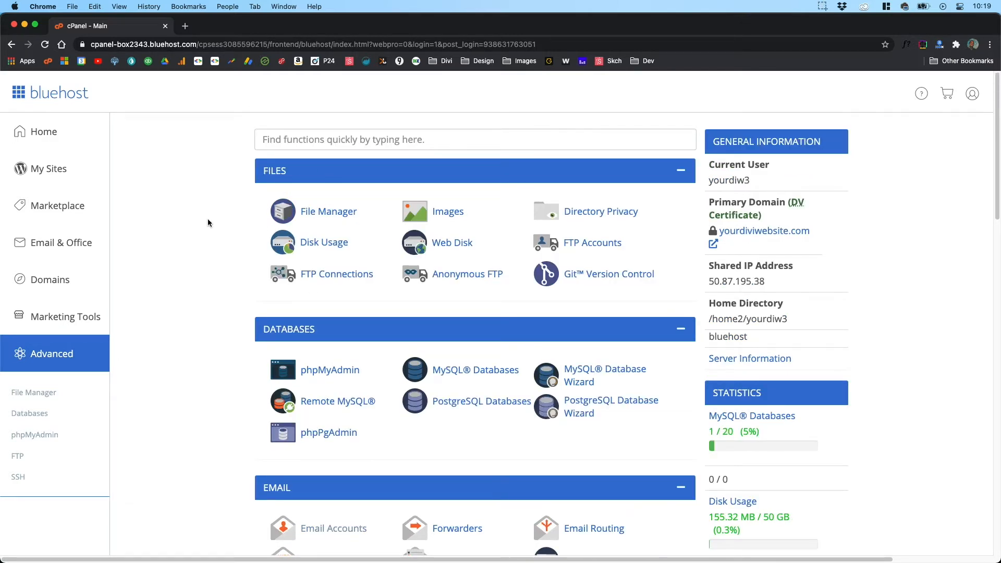
Step: Open the File Manager, inspect the website files in the public_html folder and return to the cPanel main page
click(320, 215)
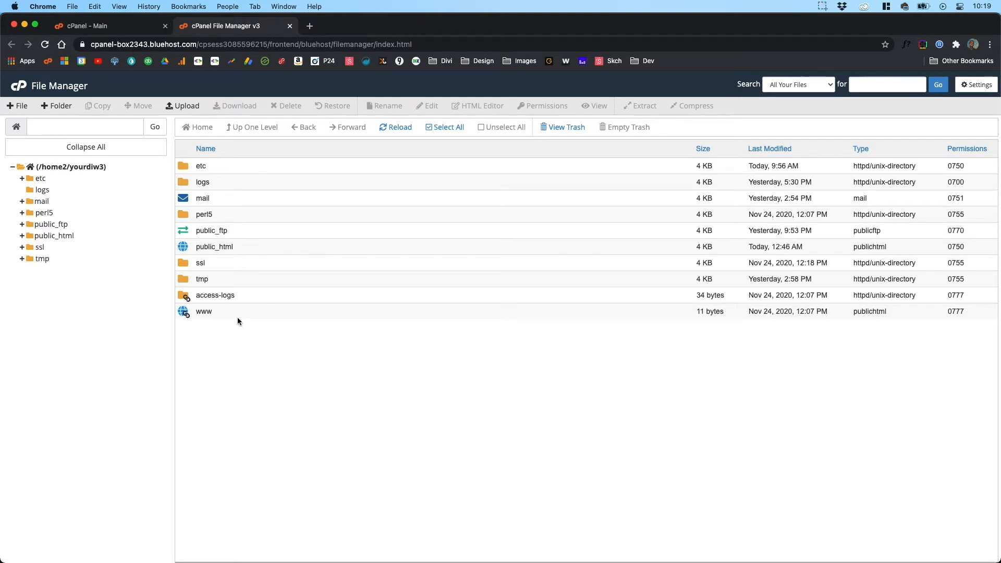
double_click(185, 246)
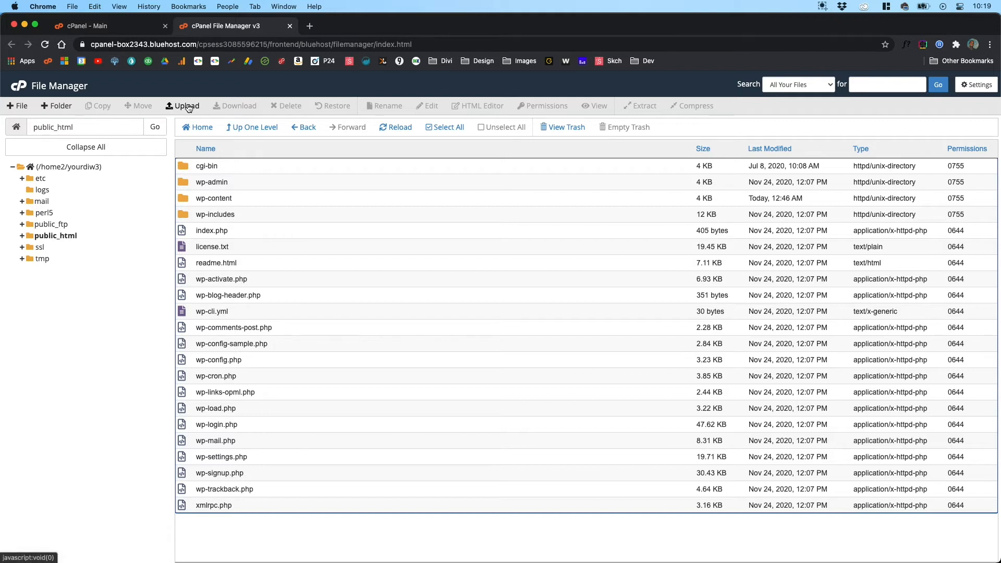
click(290, 26)
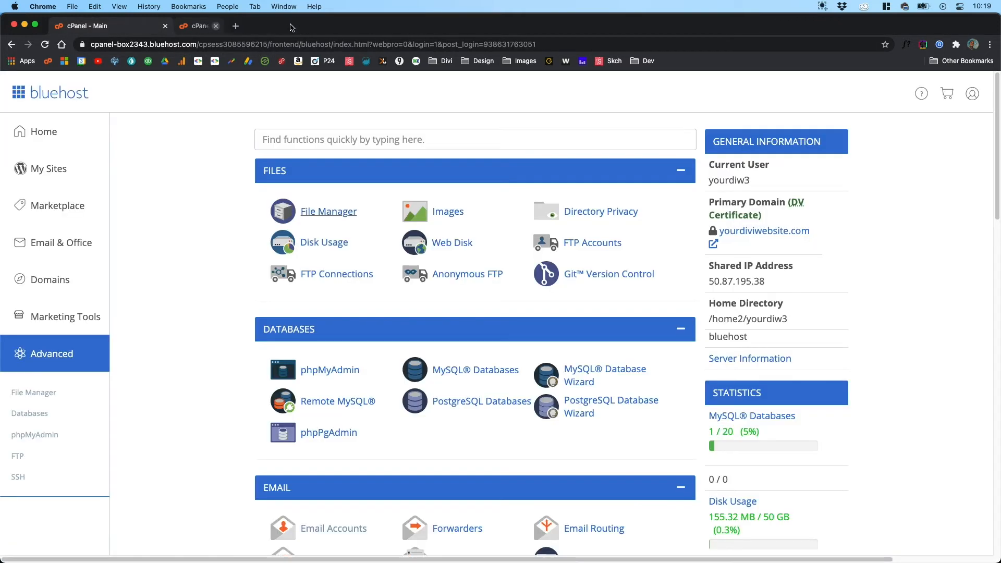
click(340, 213)
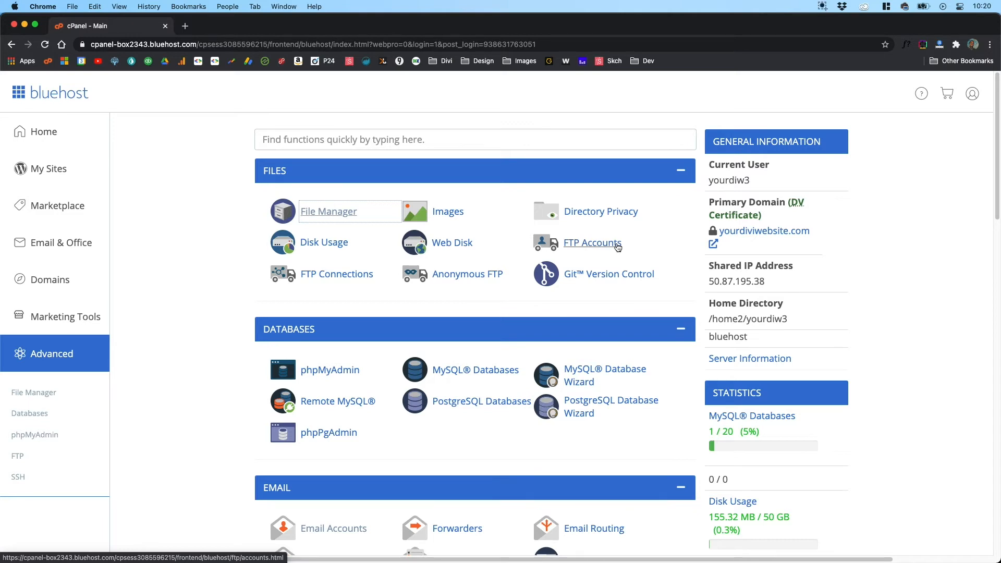
click(339, 215)
Step: Look at phpMyAdmin among the database tools, collapse the Databases group and view the Email and Metrics tools
scroll(640, 245, down, 3)
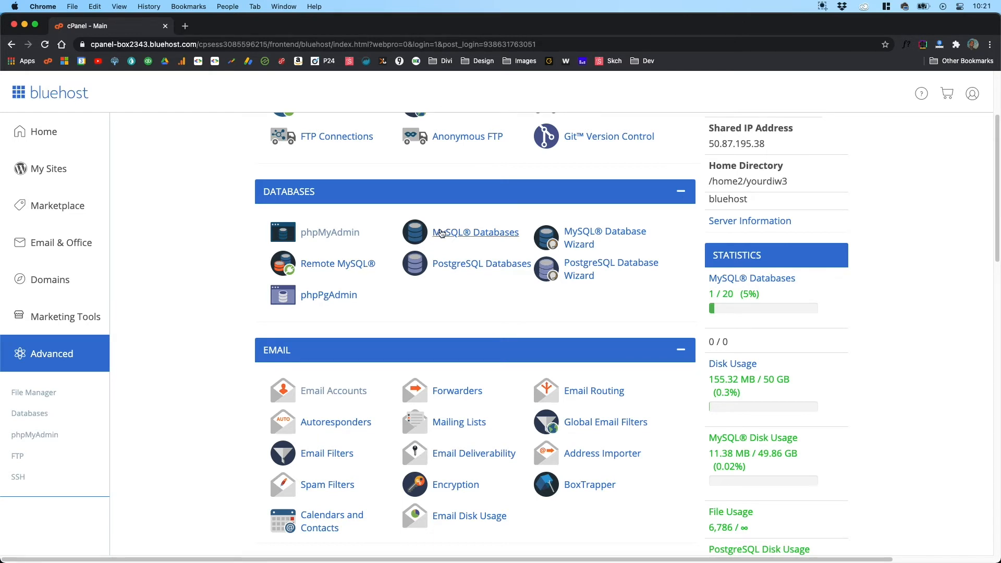
click(304, 236)
click(680, 194)
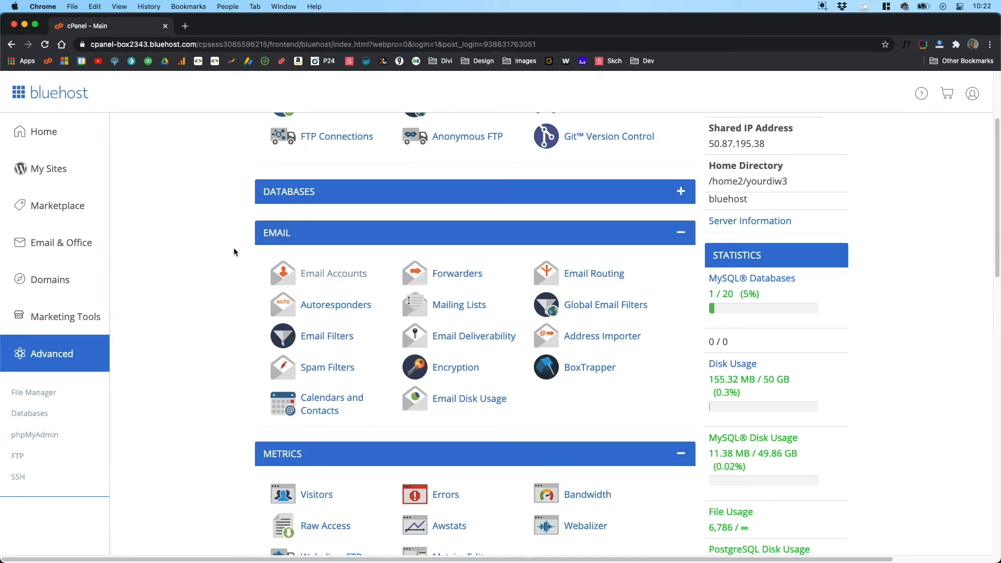
scroll(229, 253, down, 3)
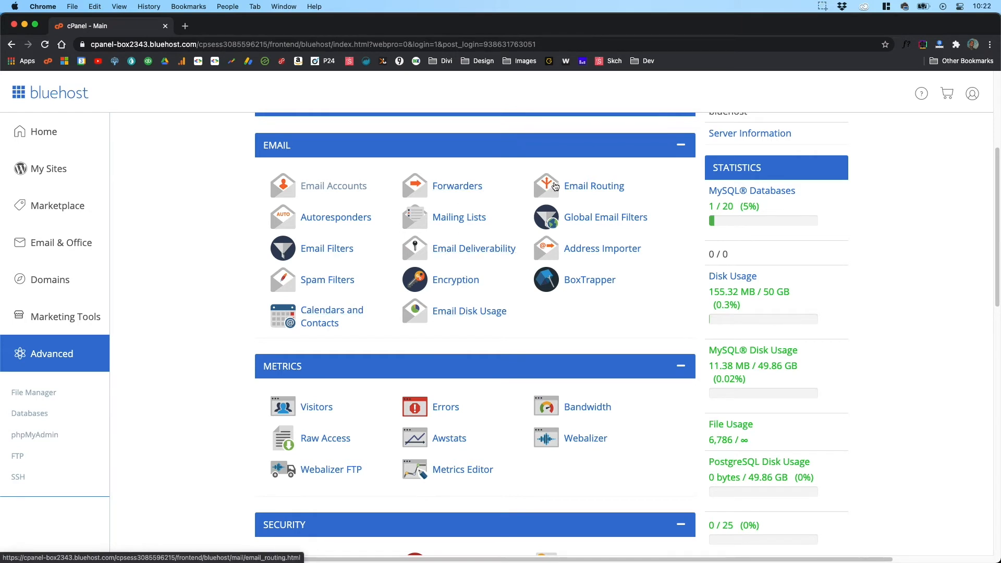
Step: Open the Email Accounts tool and its account creation page, return to the cPanel main page and collapse the Email group
click(360, 191)
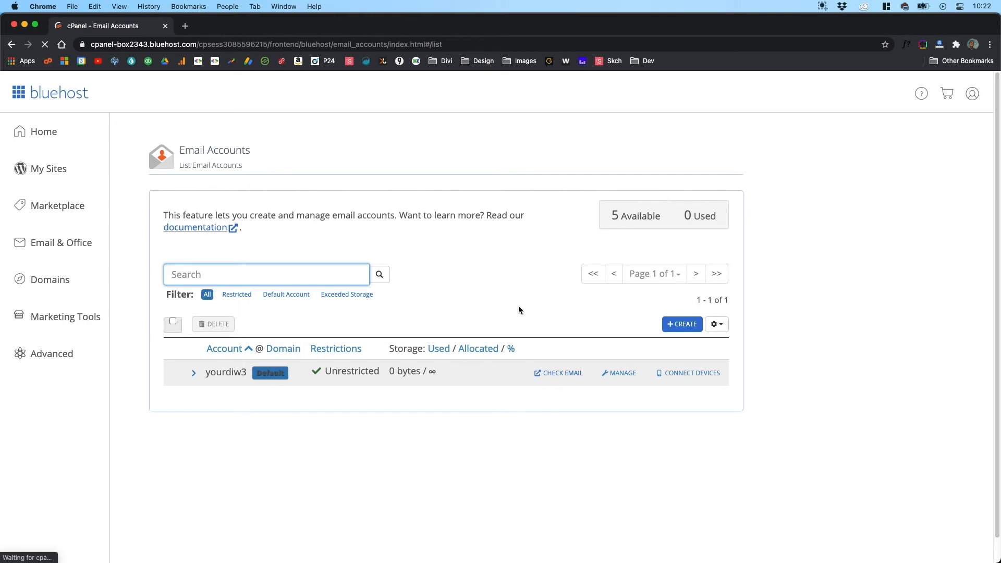
click(681, 325)
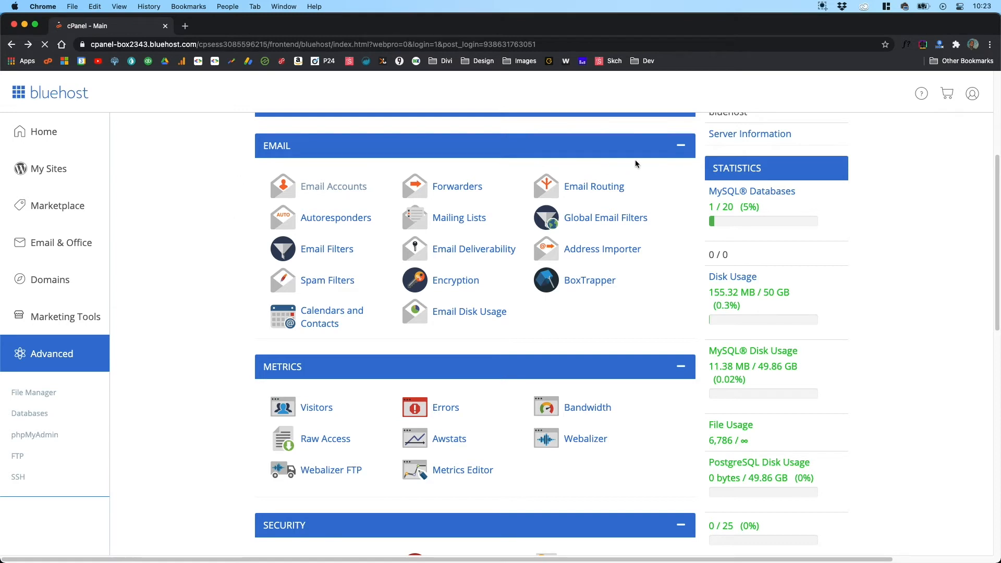
click(683, 150)
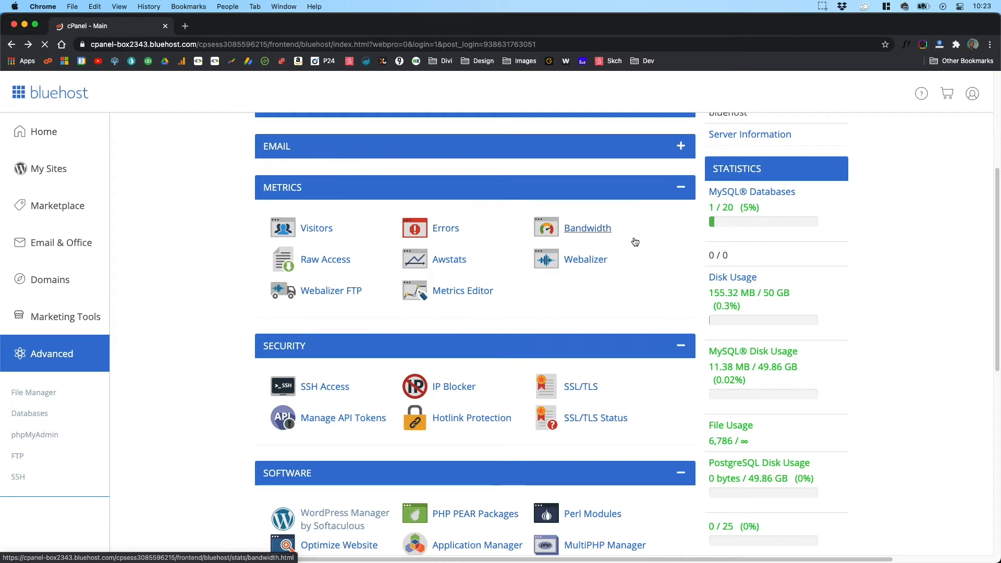
Step: Look over the Metrics and Security tools and collapse both groups
click(679, 187)
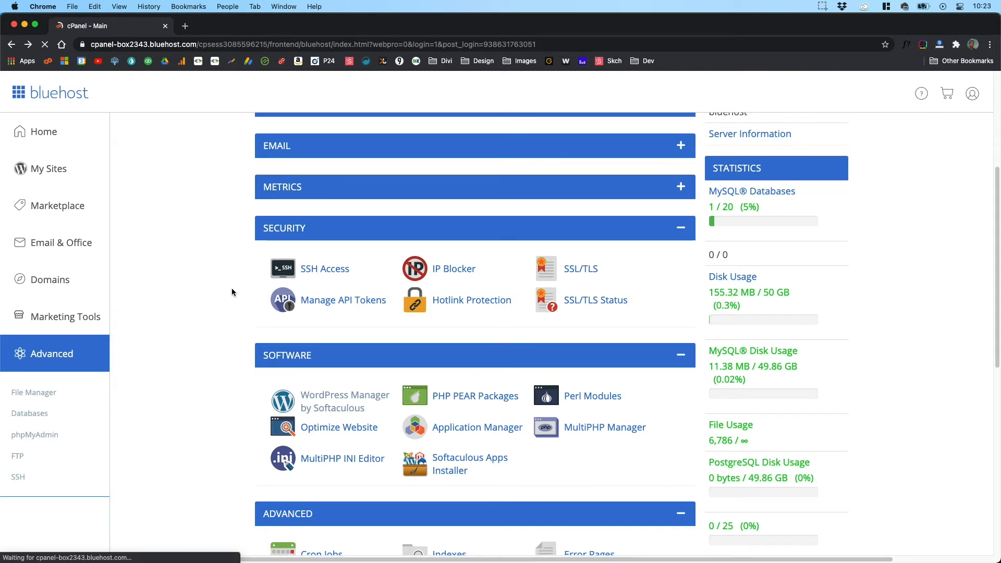
click(681, 225)
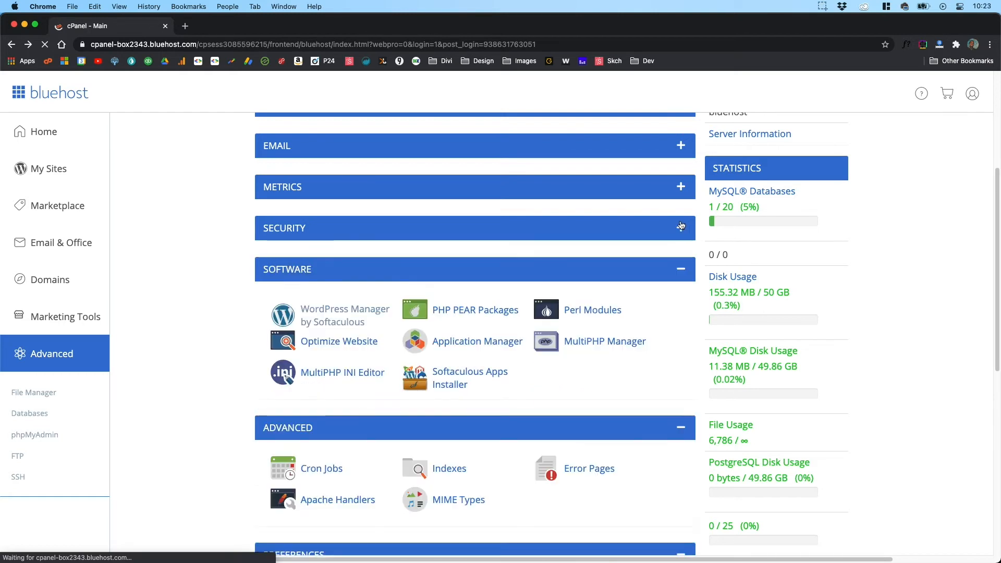
Step: Look at MultiPHP Manager and WordPress Manager by Softaculous among the Software tools and collapse the Software group
scroll(222, 262, down, 1)
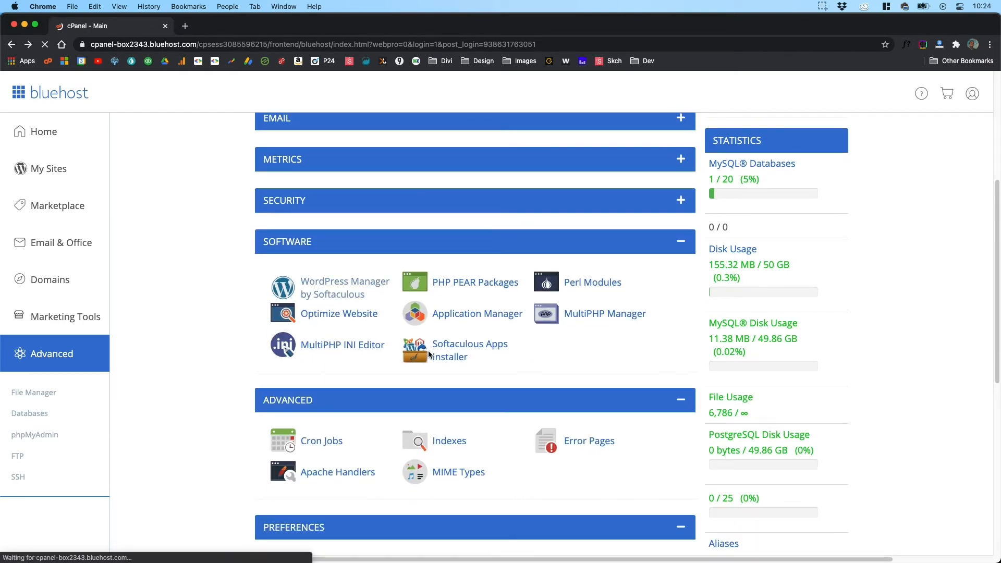
click(571, 314)
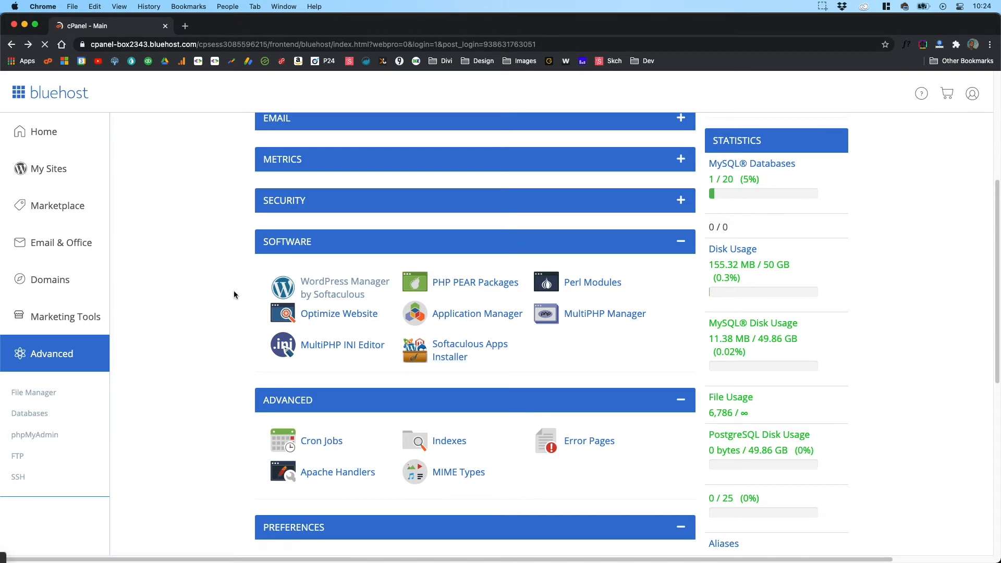
click(311, 288)
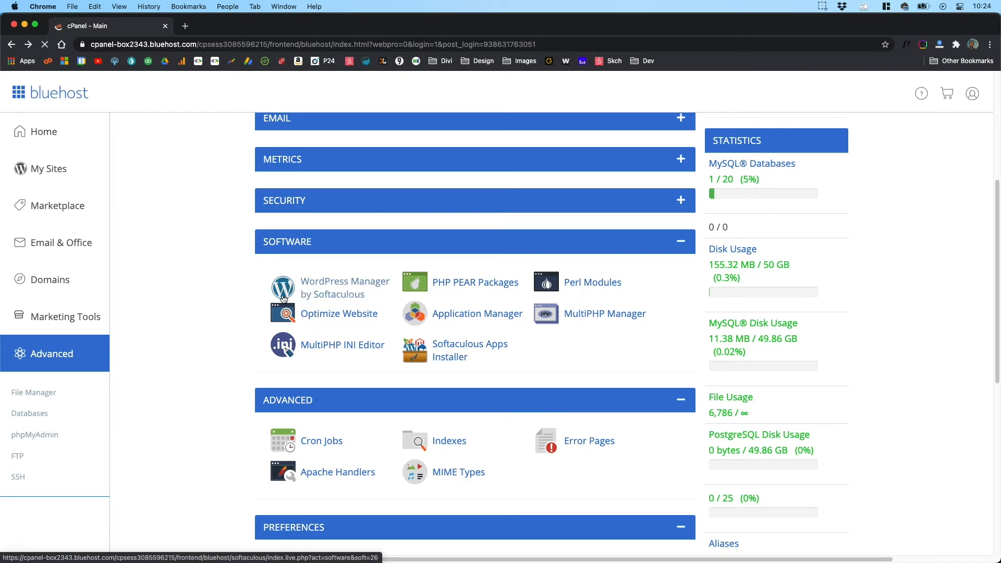
click(680, 243)
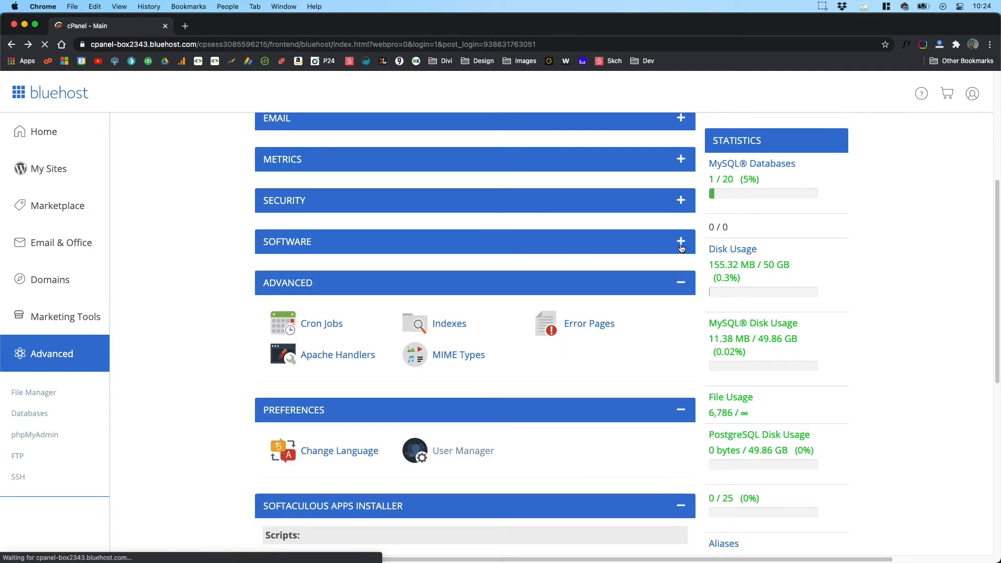
Step: View the Advanced, Preferences and Softaculous Apps Installer groups, collapsing each one in turn
scroll(216, 281, down, 3)
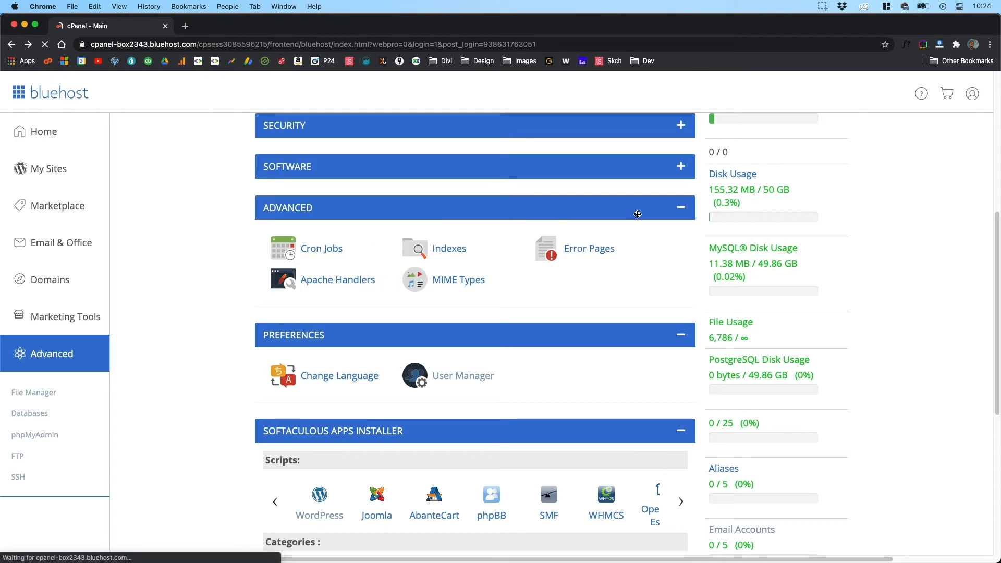
click(686, 212)
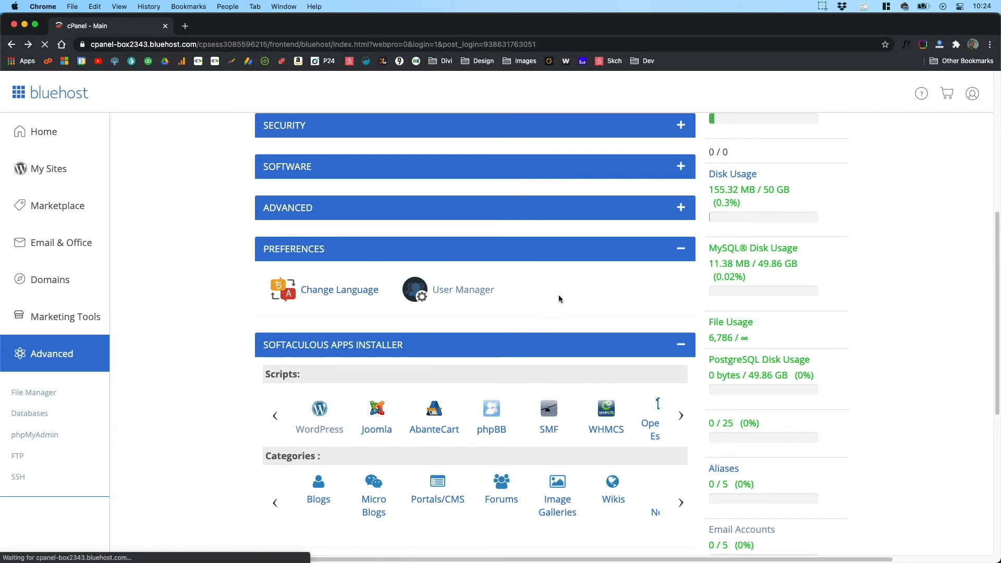
click(675, 256)
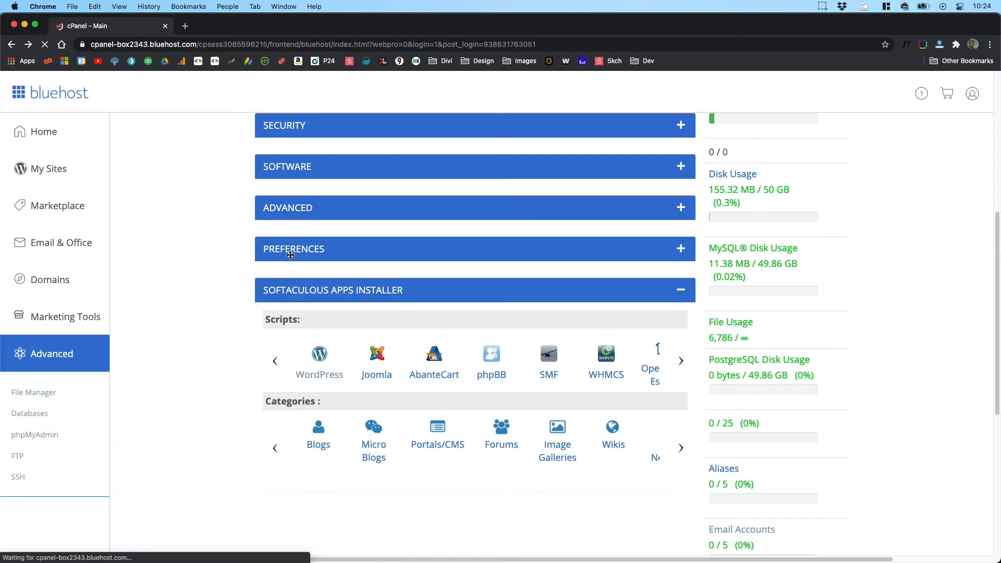
scroll(215, 257, down, 2)
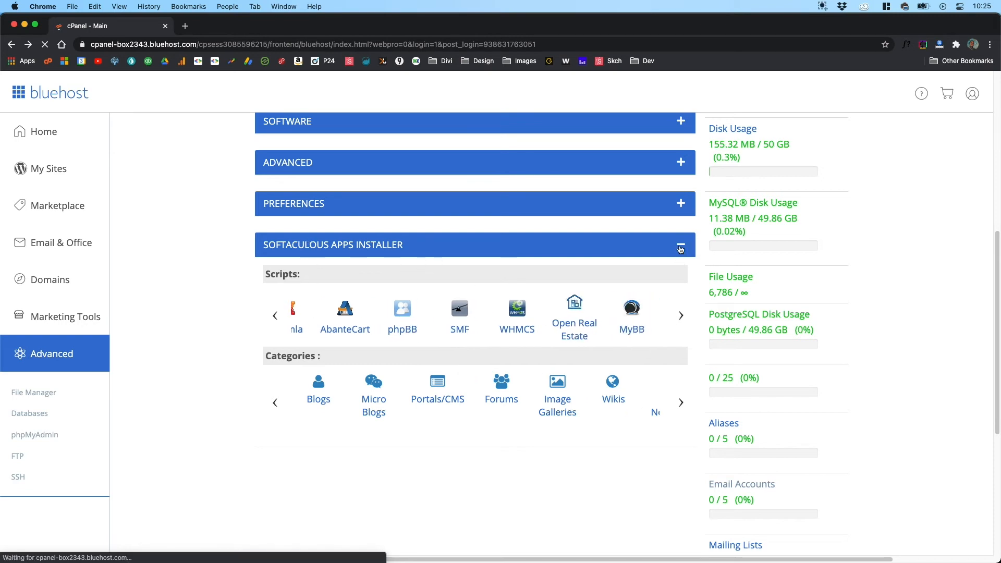
click(680, 248)
Step: Look over the cPanel main page from the Files tools down through the collapsed tool groups
scroll(245, 326, up, 3)
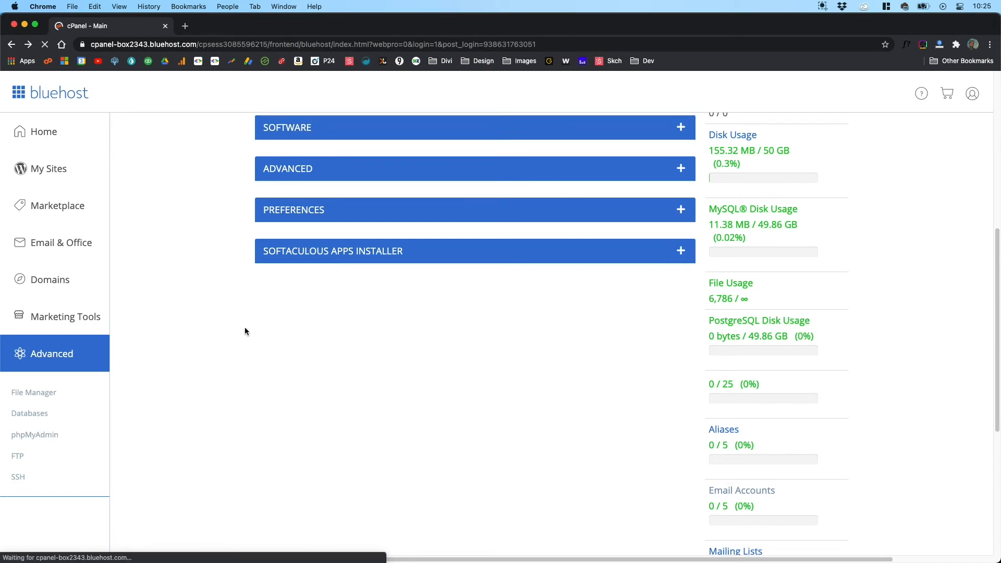
scroll(236, 335, up, 3)
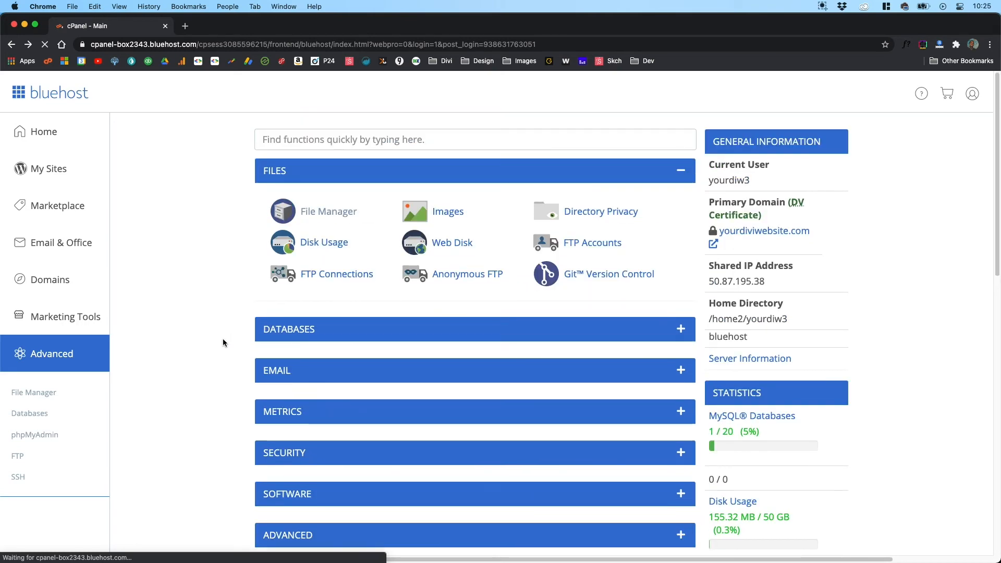
scroll(223, 342, down, 2)
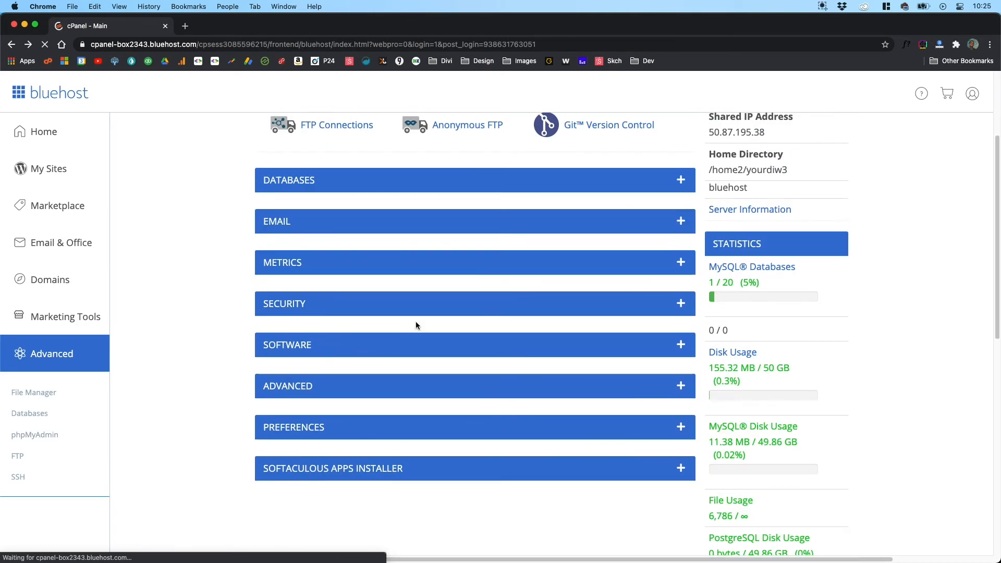
scroll(239, 355, up, 2)
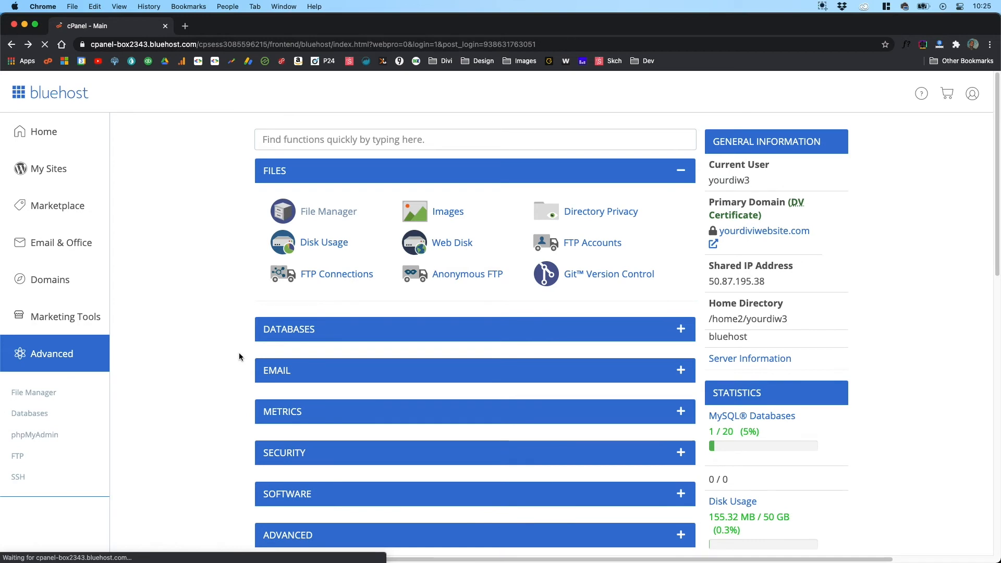
click(337, 210)
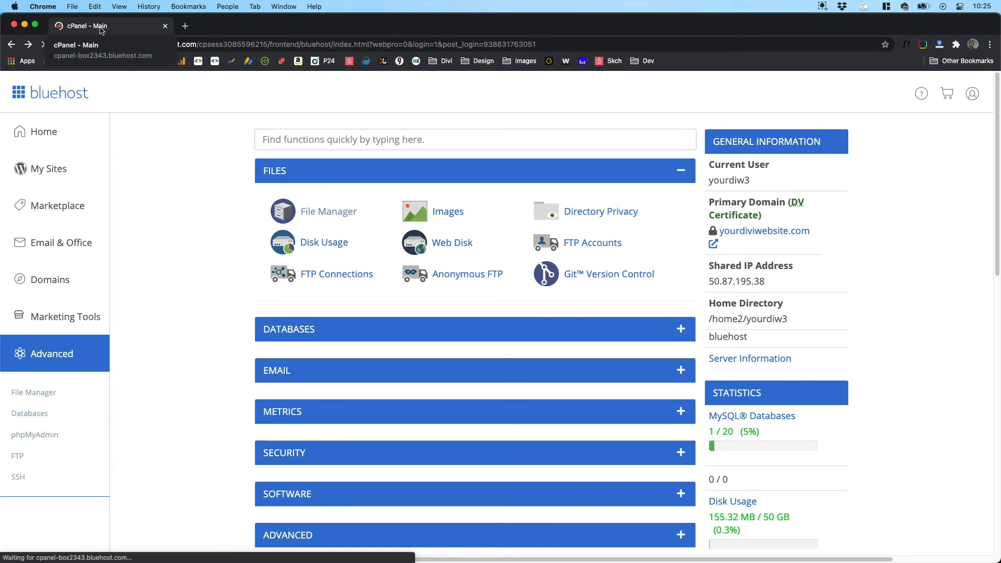
scroll(225, 353, down, 1)
scroll(227, 353, up, 1)
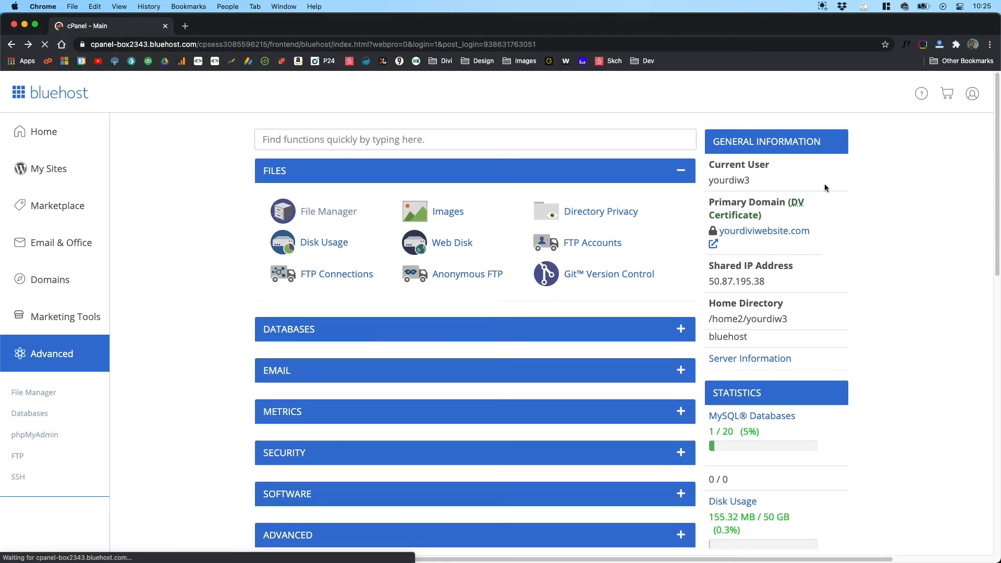
Step: Review the General Information and Statistics lists, including disk usage, databases, email accounts and FTP accounts
scroll(846, 259, down, 9)
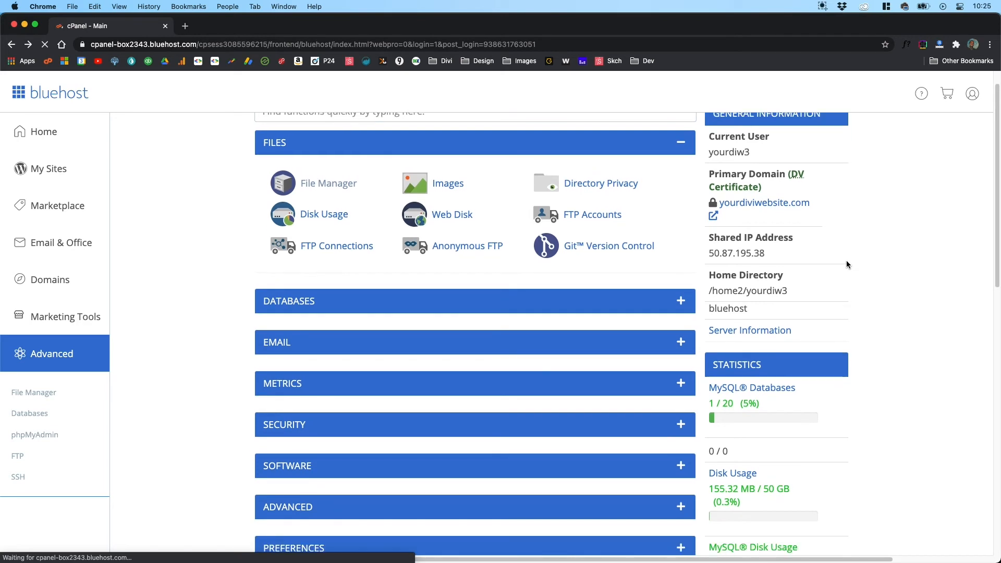
scroll(846, 264, down, 3)
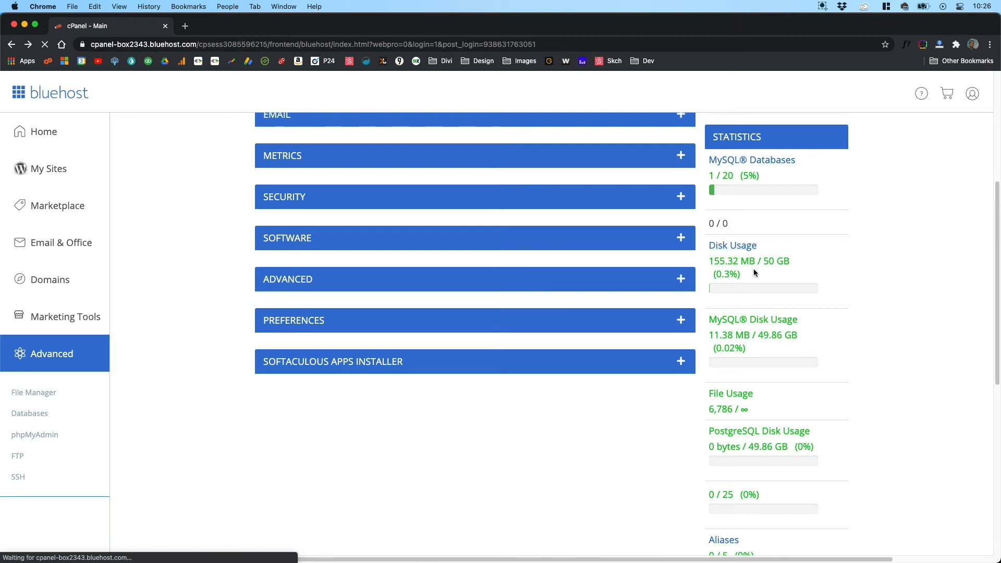
scroll(855, 288, down, 2)
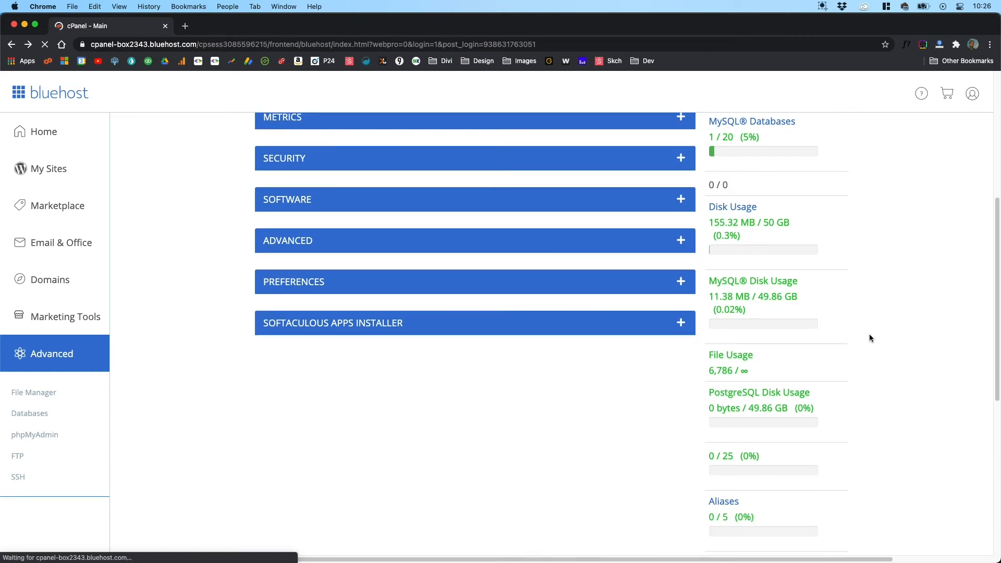
scroll(869, 334, down, 5)
scroll(869, 337, down, 10)
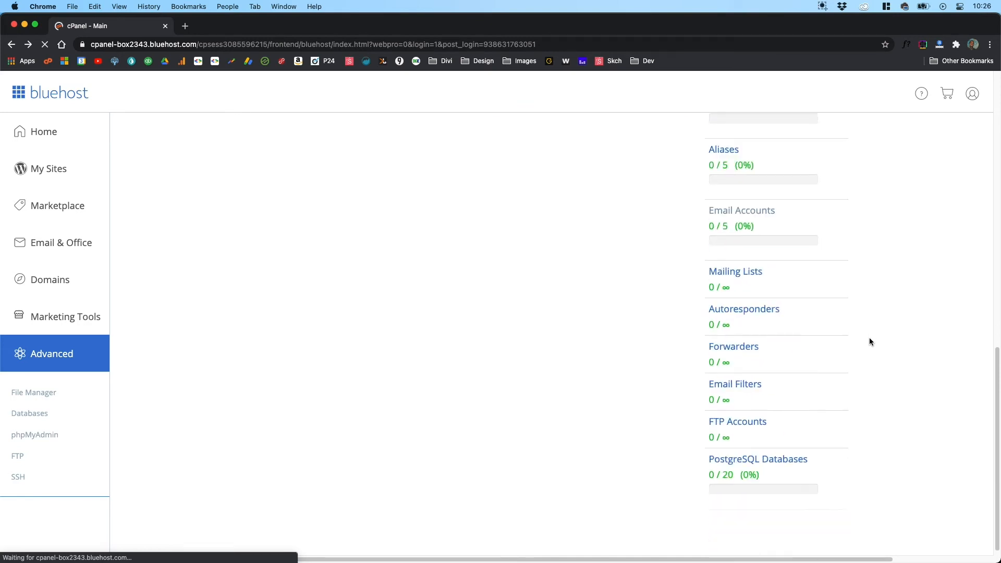
scroll(868, 341, down, 1)
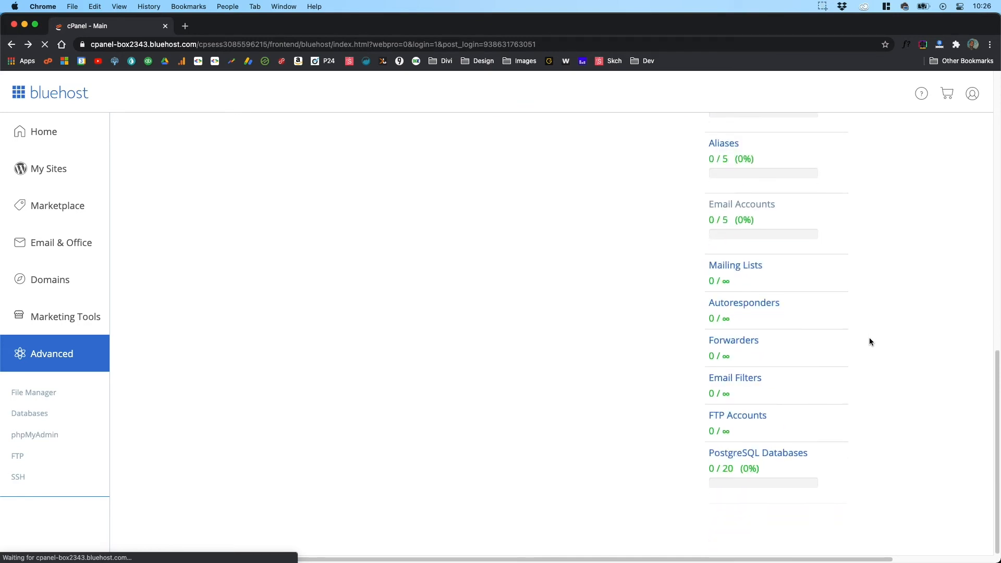
click(795, 215)
scroll(844, 382, up, 10)
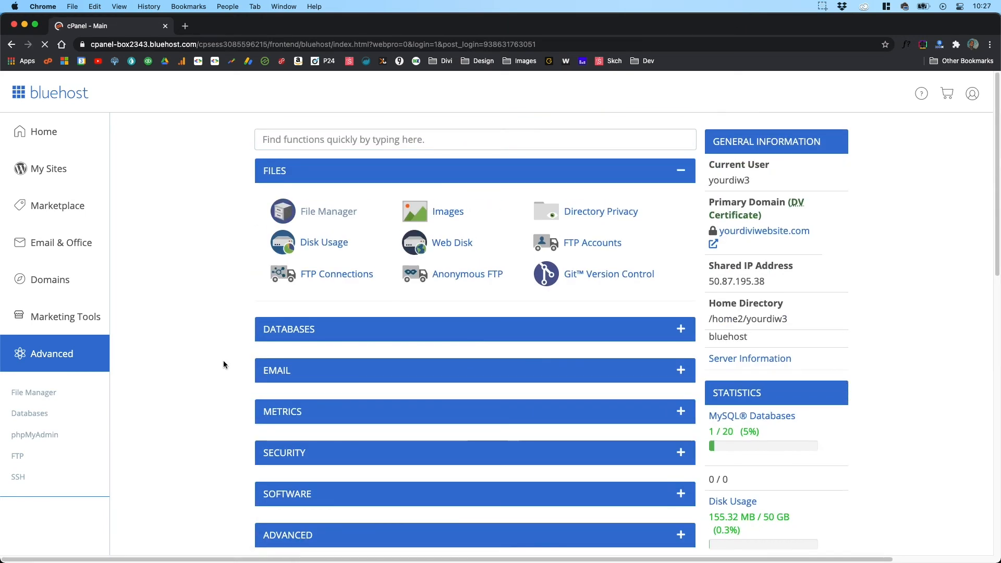
Step: Expand the Email group, look through its tools and collapse it again
scroll(228, 368, down, 3)
scroll(228, 368, up, 3)
scroll(228, 368, down, 3)
scroll(228, 367, up, 3)
click(635, 379)
scroll(605, 431, down, 1)
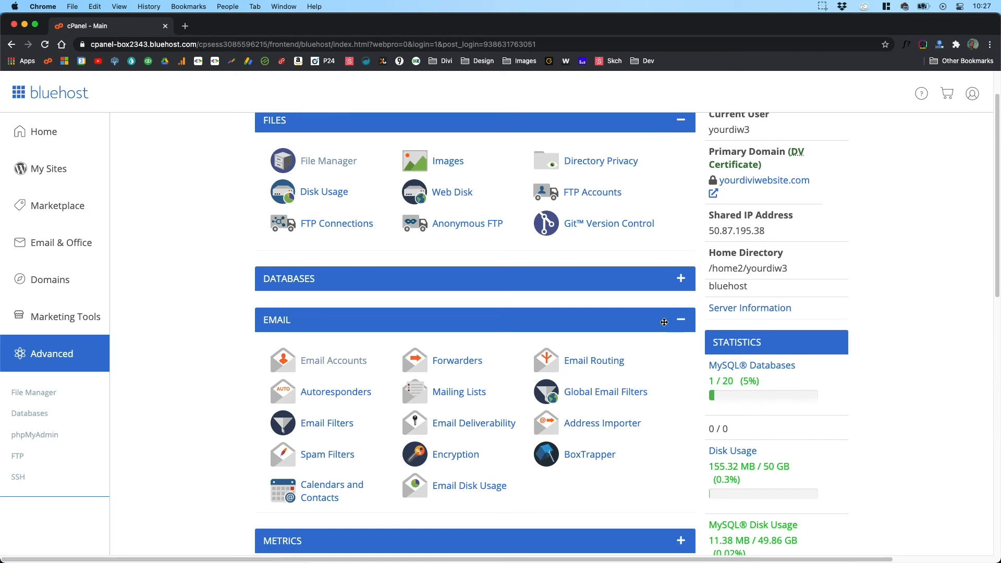
click(678, 322)
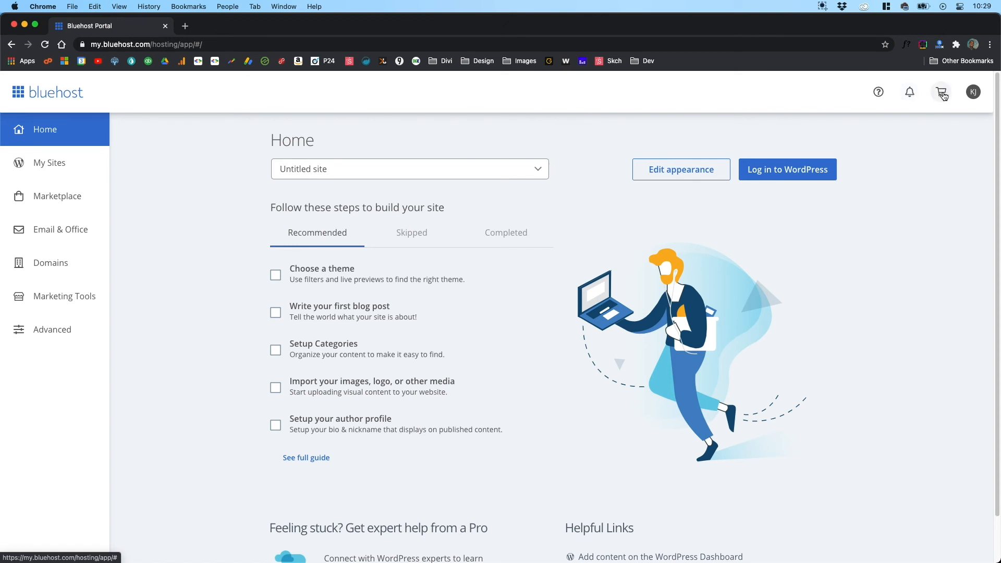
Step: Open the account's Profile page in My Account Center and view its email and ad preferences
click(972, 93)
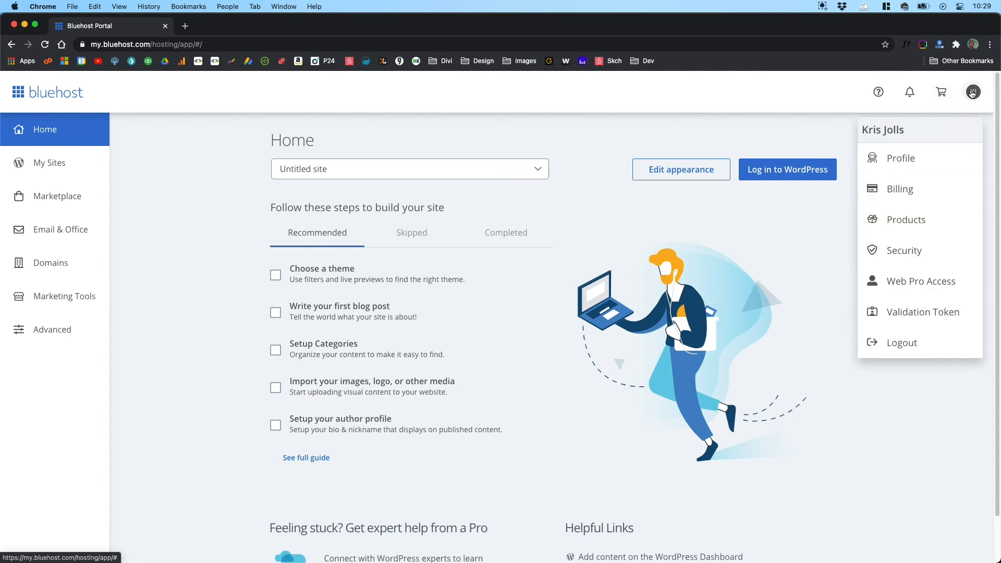
click(926, 160)
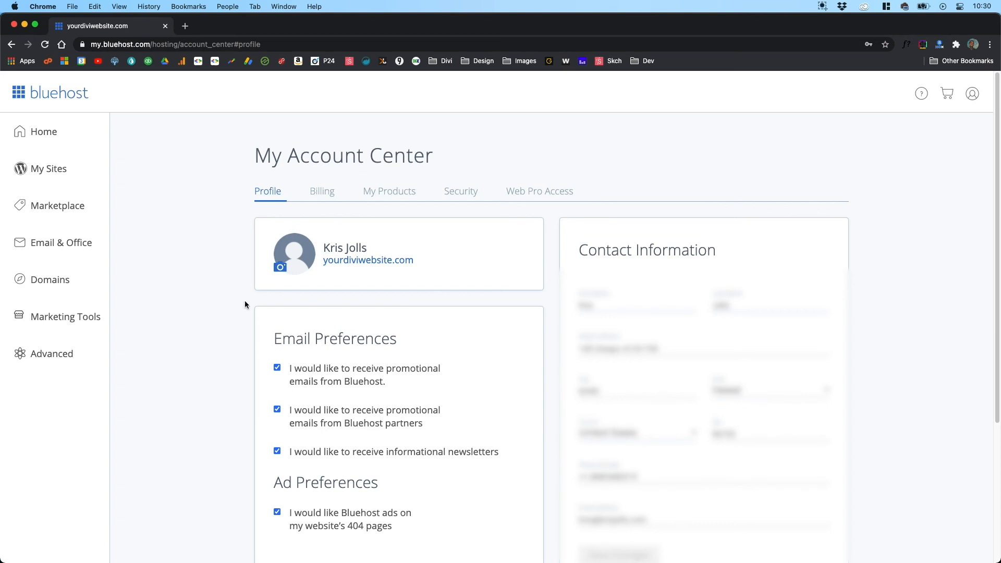
scroll(245, 300, down, 2)
scroll(244, 301, down, 4)
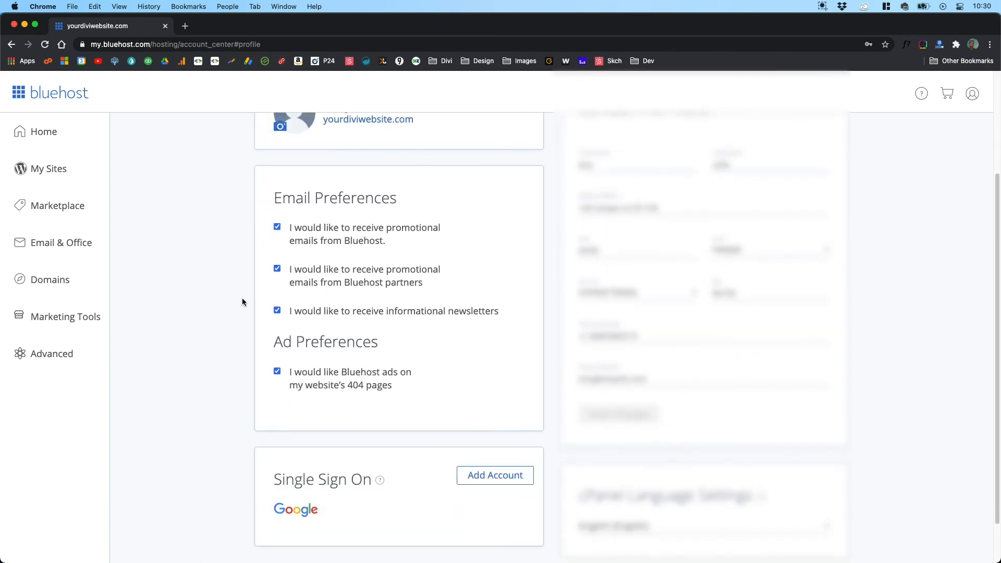
Step: Opt out of Bluehost promotional emails, partner promotional emails, informational newsletters and Bluehost ads on the website's 404 pages
click(277, 227)
click(277, 269)
click(278, 310)
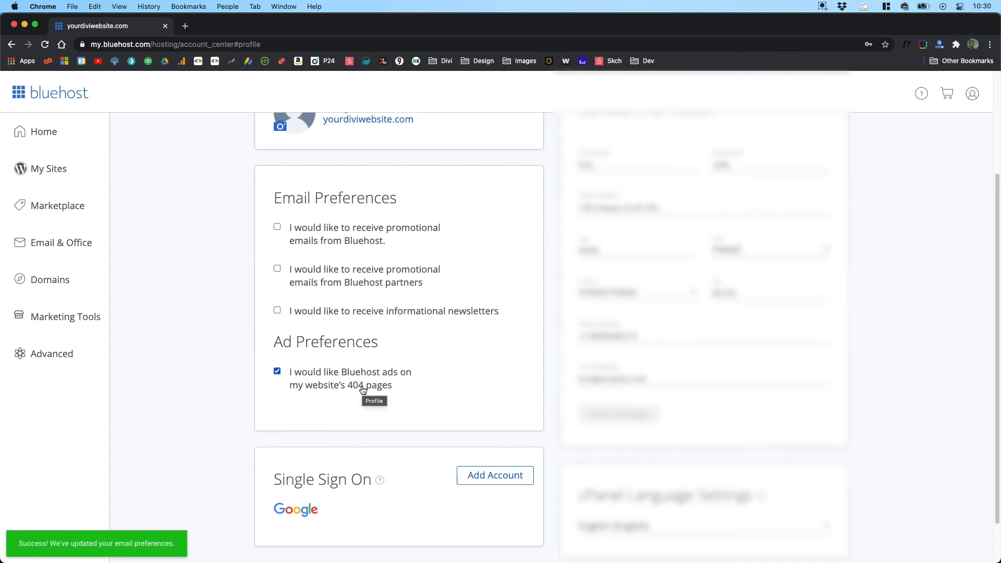
click(279, 373)
Step: Look at the Single Sign On and cPanel Language Settings sections and return to the beginning of the profile page
scroll(237, 368, down, 2)
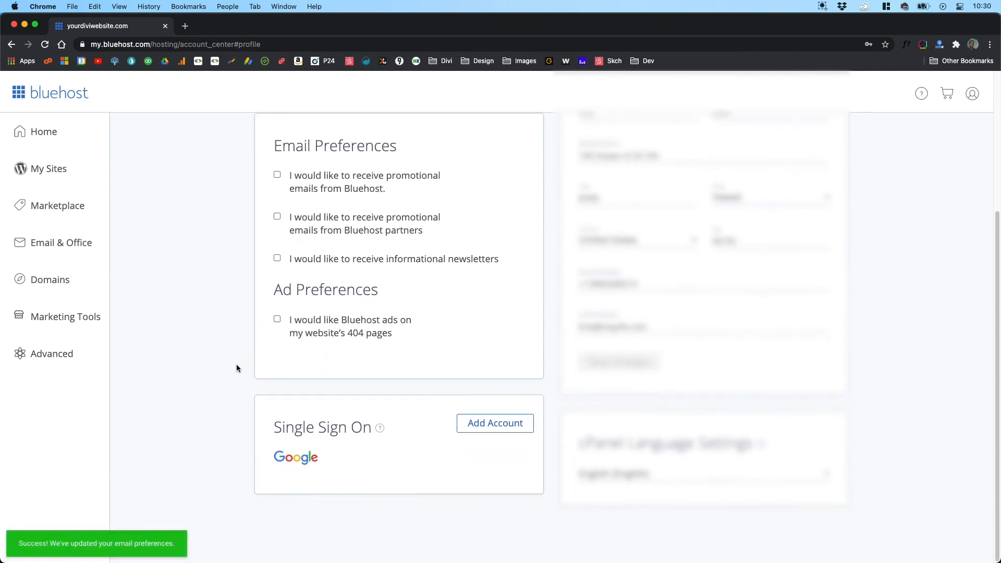
scroll(237, 368, up, 2)
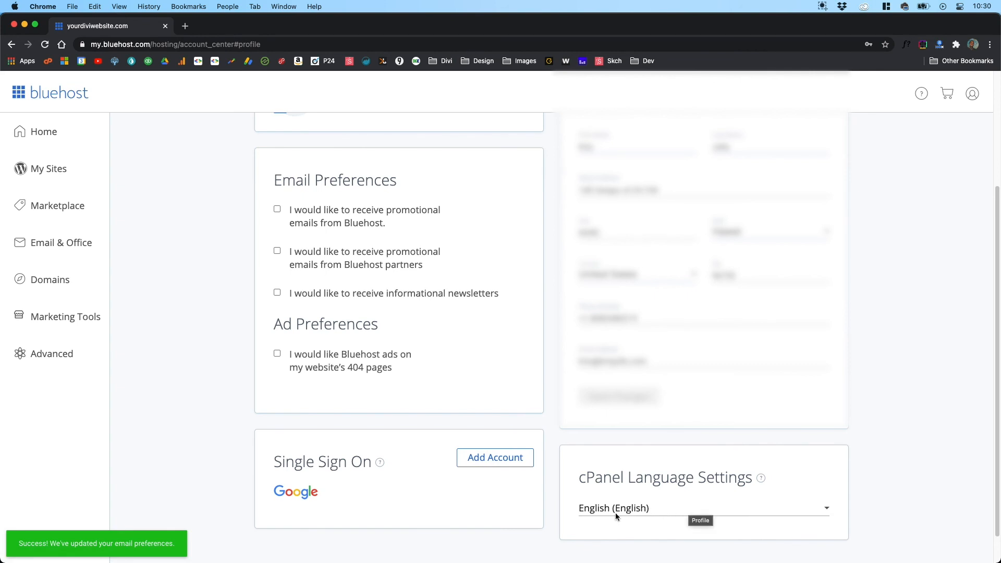
scroll(227, 411, up, 3)
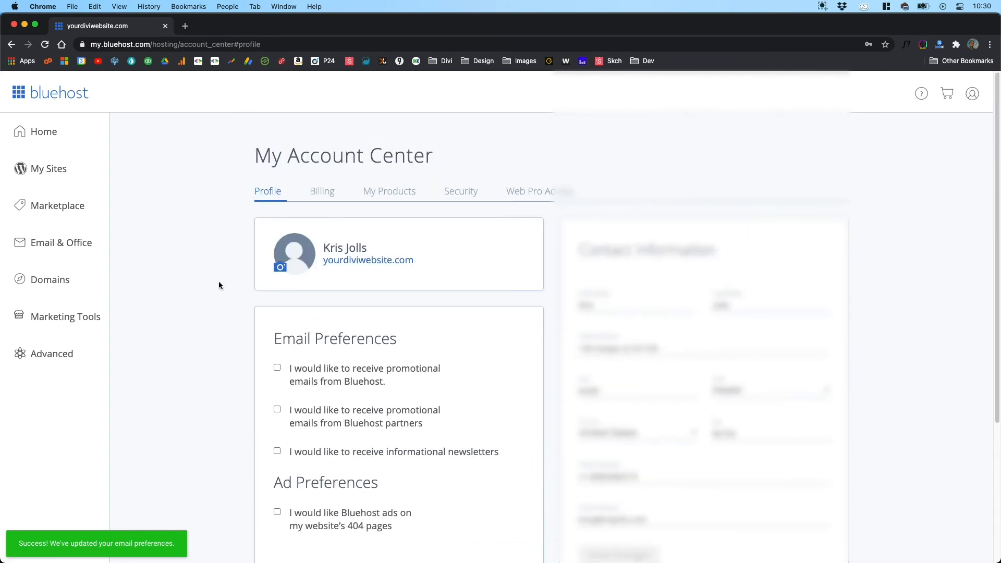
Step: Open the account's Billing page and look through its billing information, payment method, payments and tax exemption sections
scroll(225, 322, down, 4)
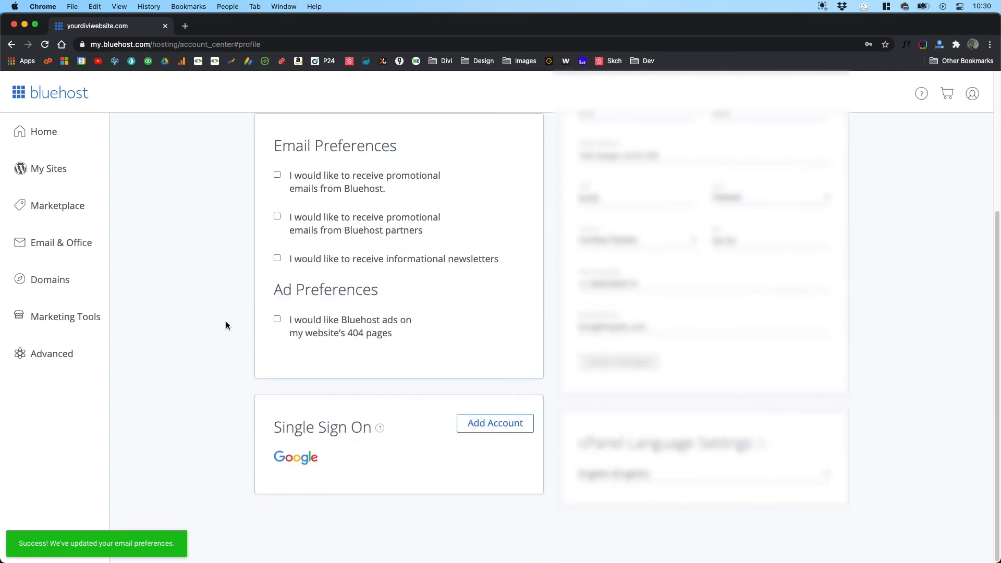
scroll(188, 378, up, 3)
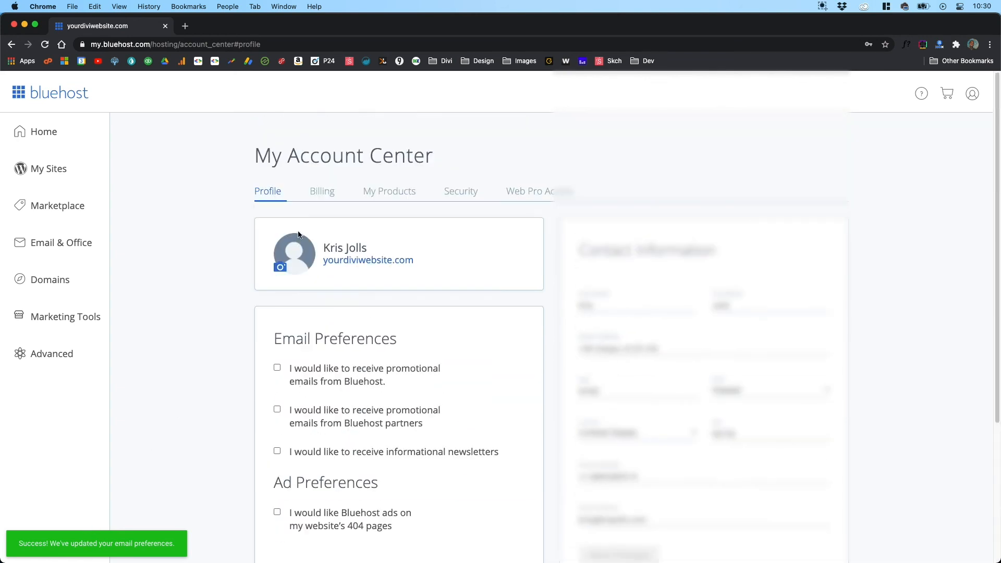
click(320, 194)
scroll(258, 285, up, 3)
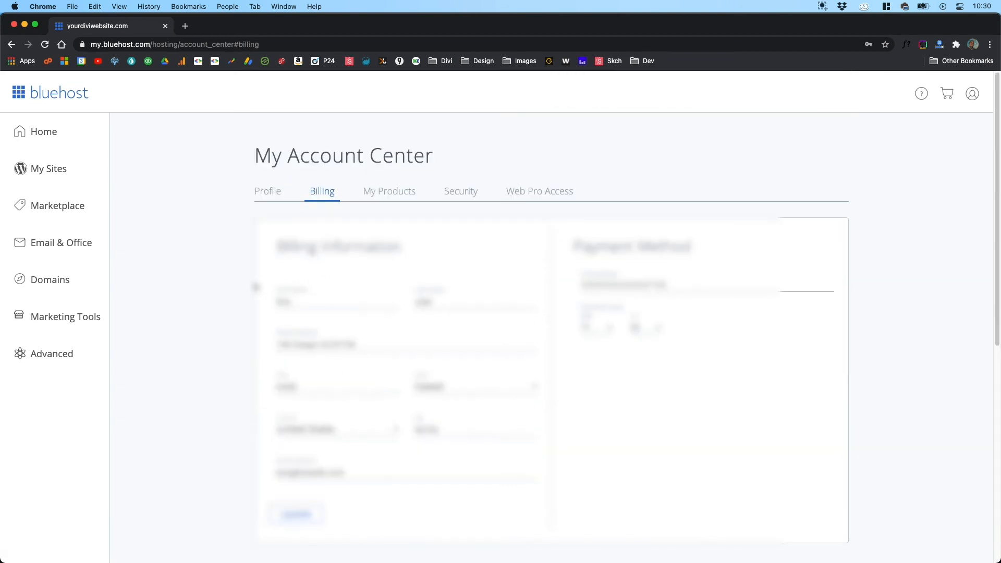
scroll(255, 289, down, 8)
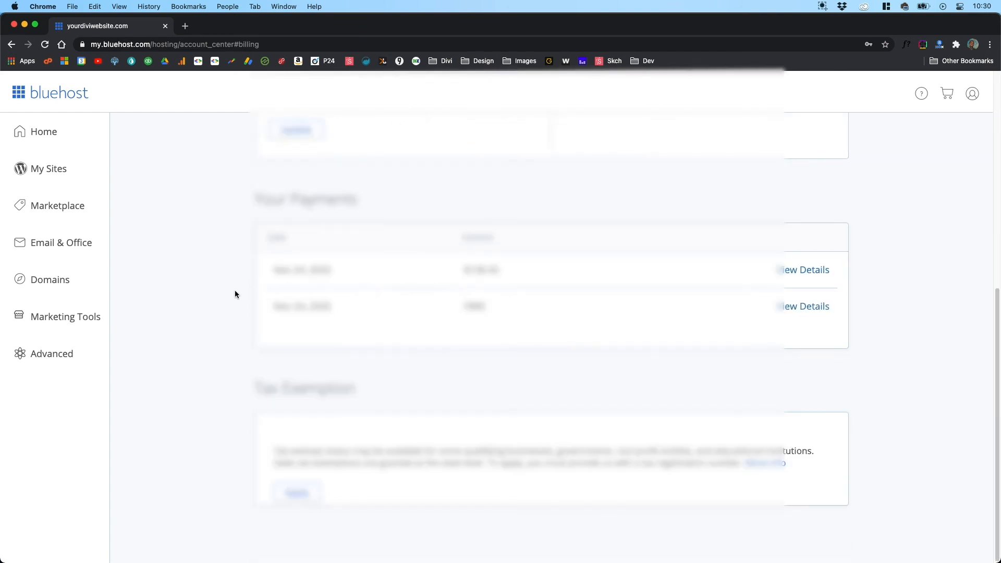
scroll(235, 292, up, 8)
Step: Open the My Products page and review the hosting plan, domains, and products and services listed there
click(396, 194)
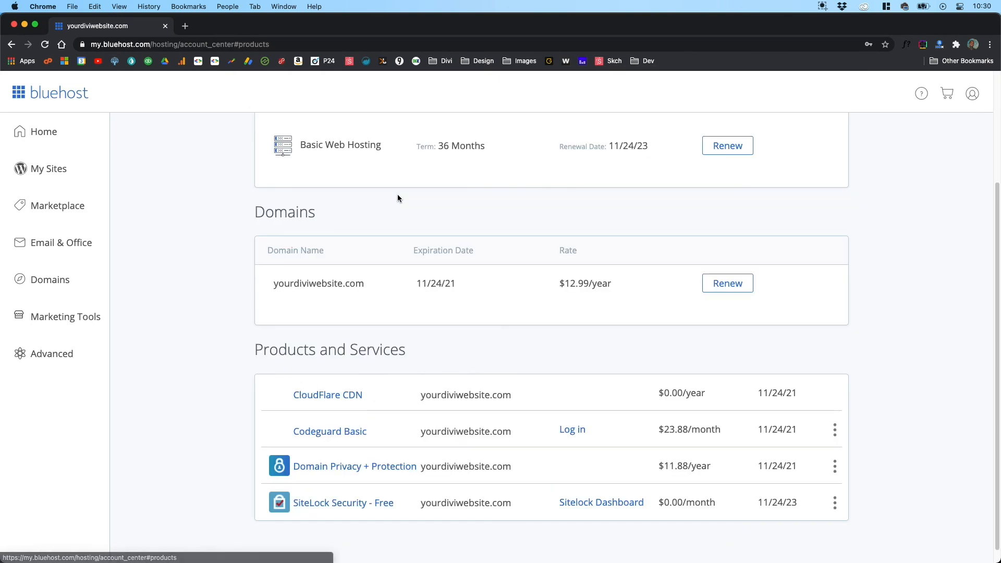
scroll(214, 232, up, 3)
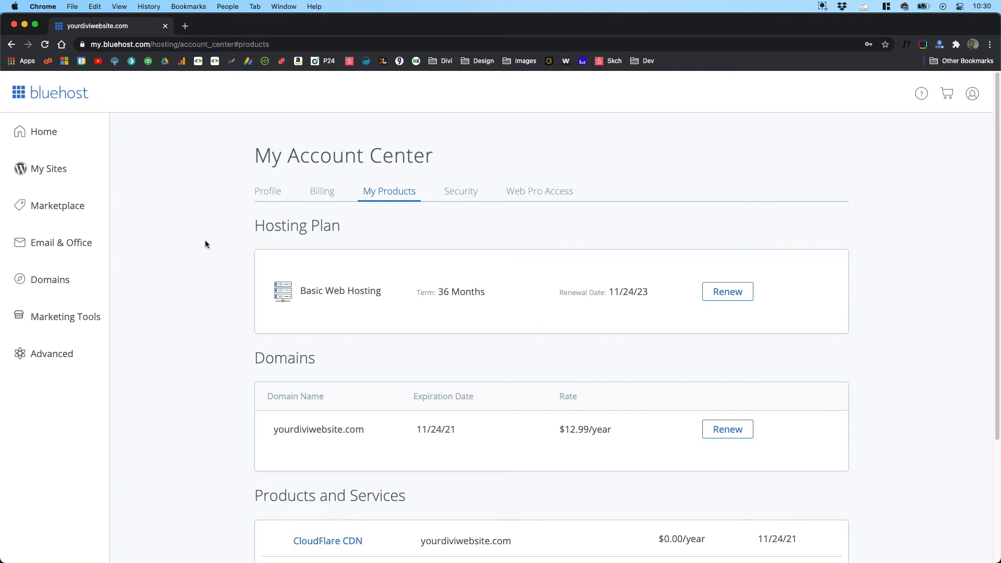
scroll(210, 282, down, 3)
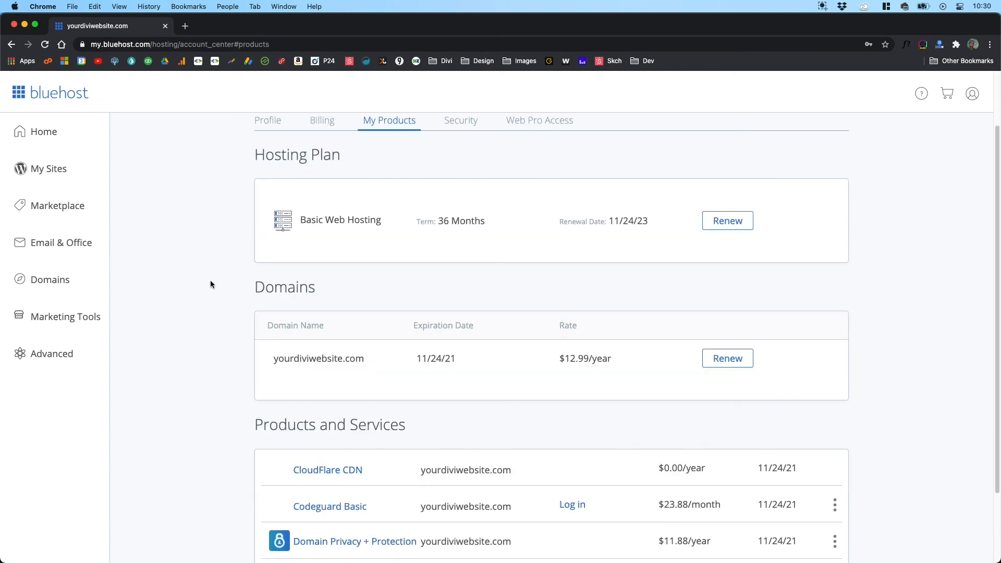
scroll(211, 282, down, 2)
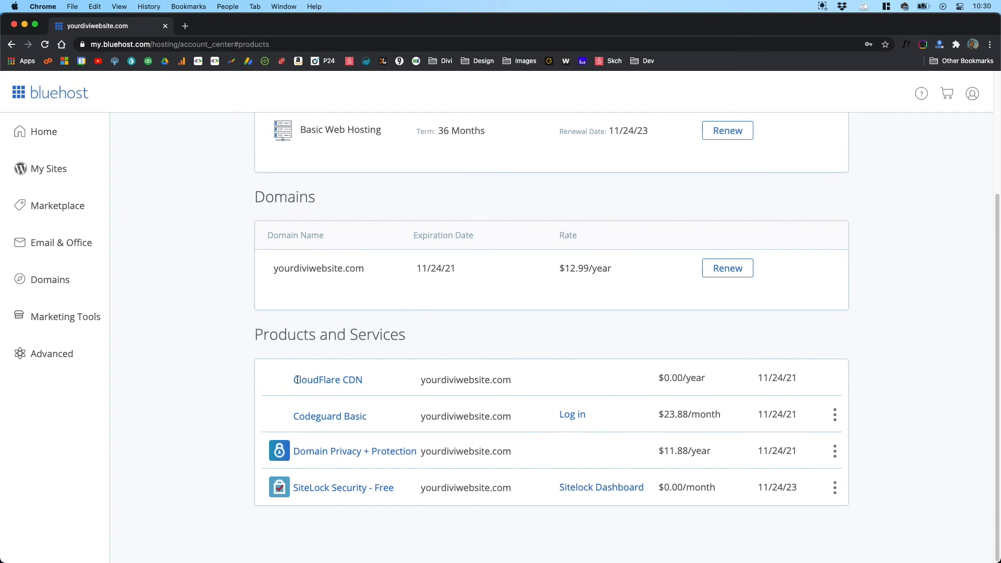
scroll(244, 373, up, 3)
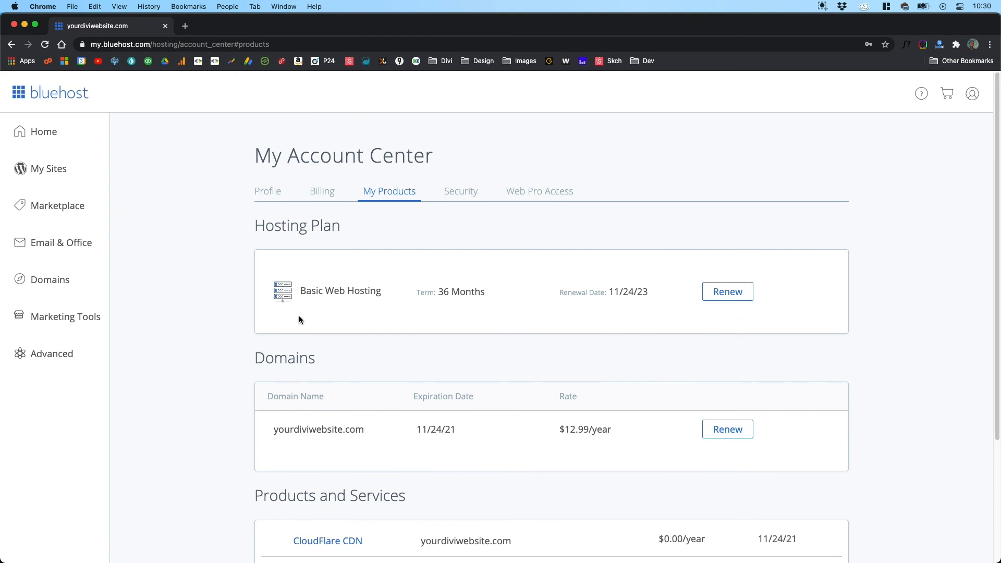
Step: Open the account's Security page and view its main password, personal data use and two-factor authentication sections
click(466, 192)
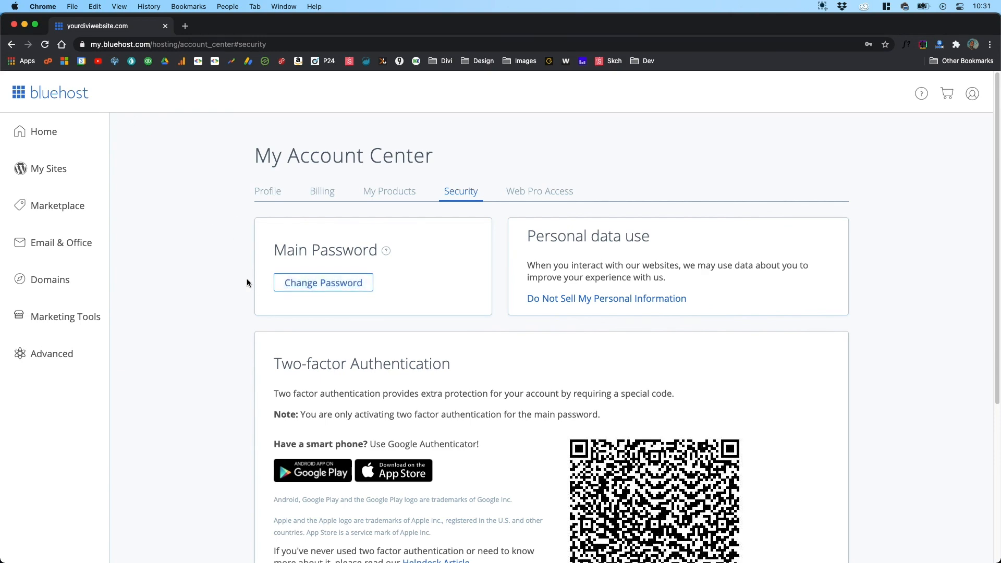
scroll(242, 294, down, 5)
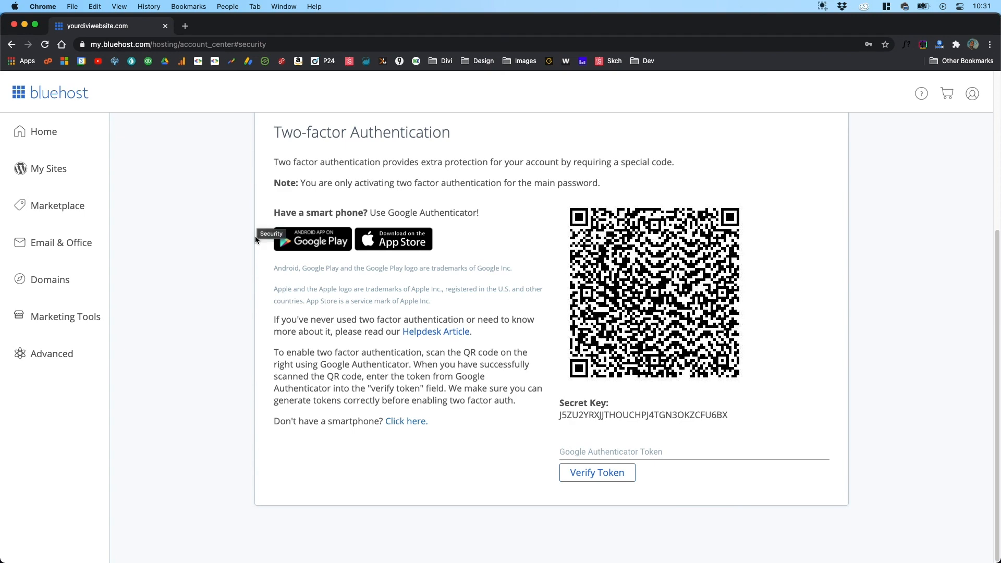
scroll(254, 236, up, 5)
Step: View the Web Pro Access page in My Account Center and return to the portal's home page
click(527, 192)
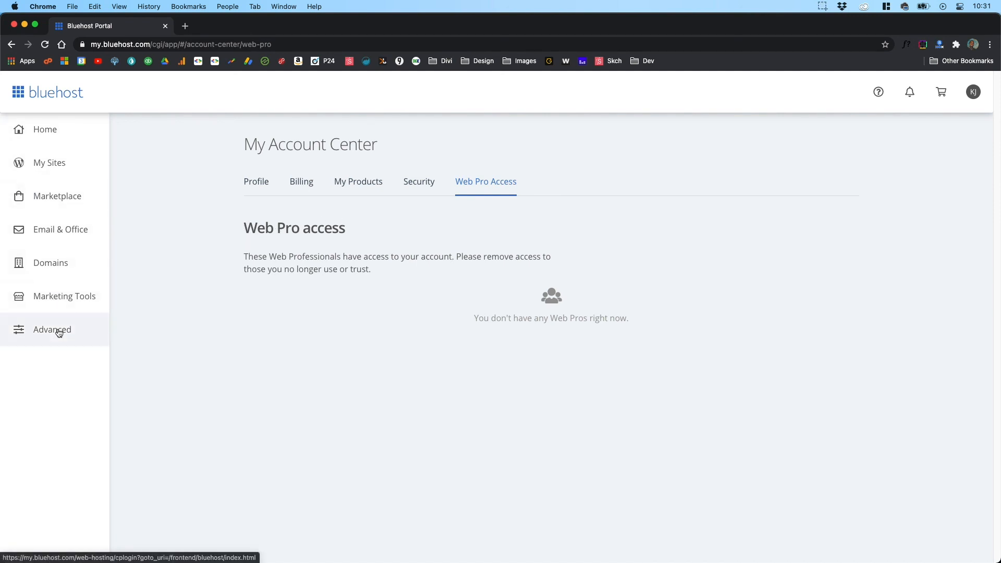
click(44, 130)
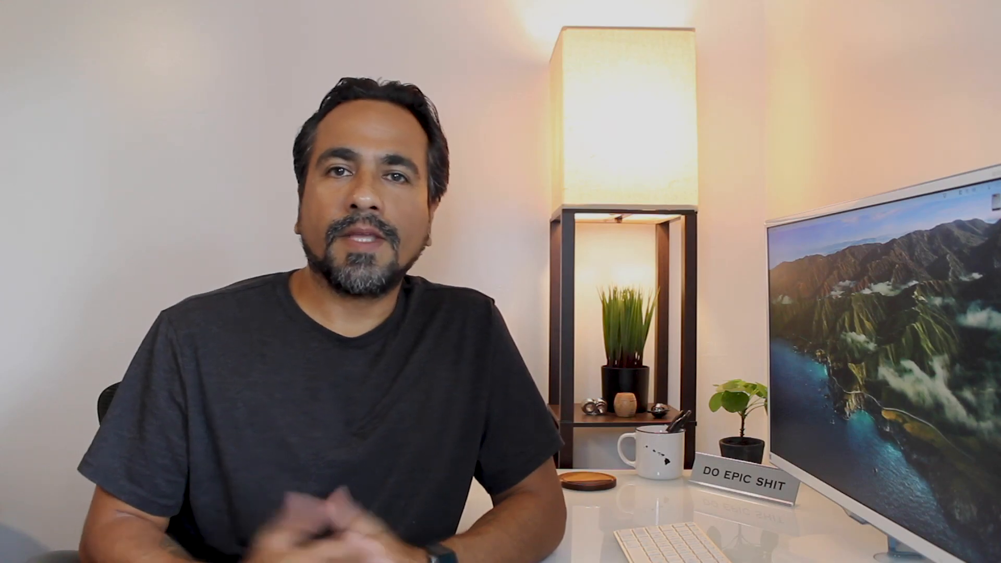